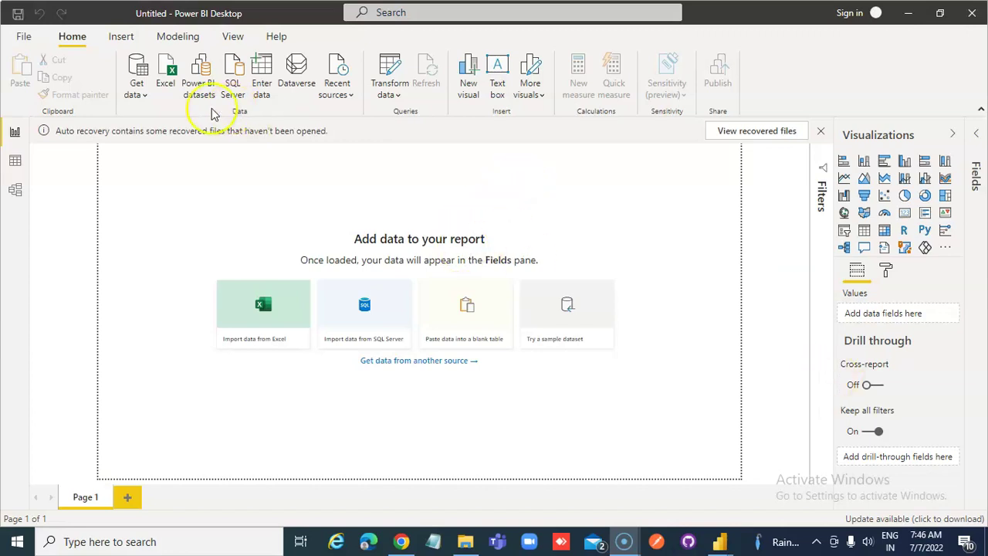
Step: Choose the Text/CSV data source and open Employees.txt for preview
click(134, 94)
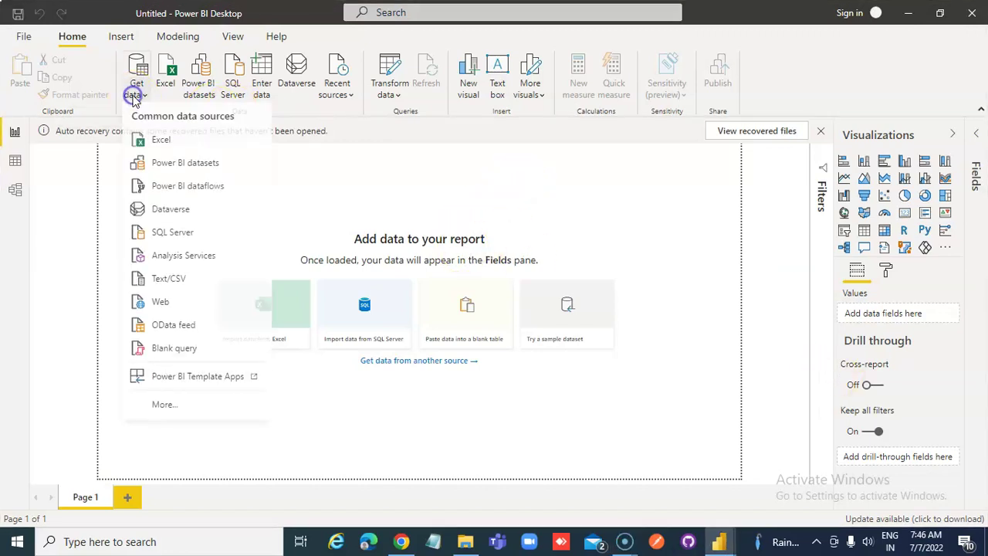
click(191, 281)
double_click(181, 105)
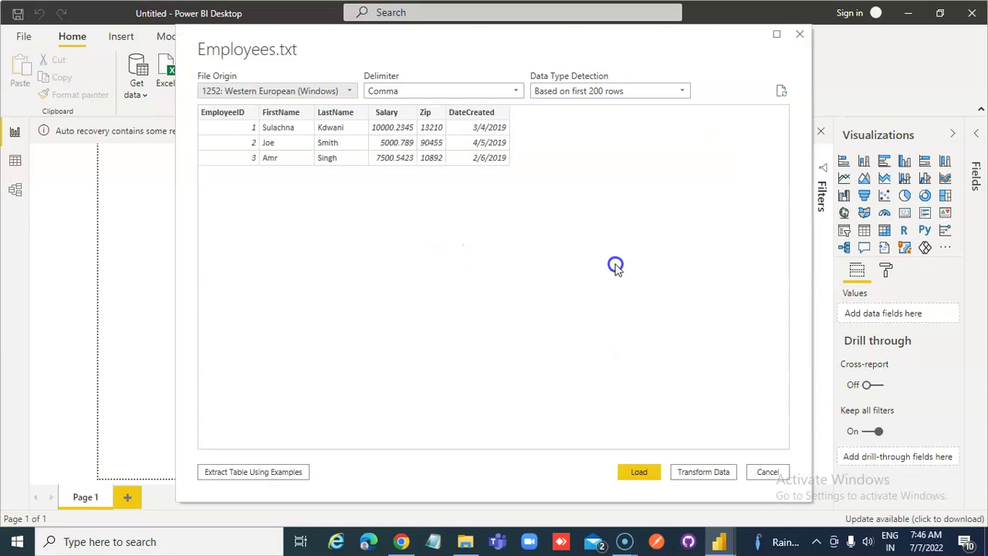
Step: Load the Employees data so the table appears in the Fields pane
click(639, 471)
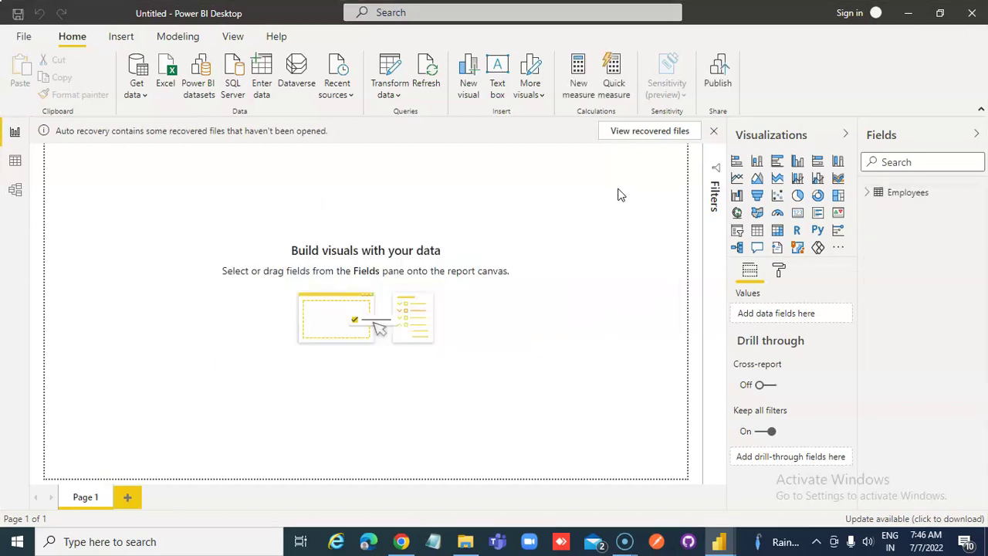
Step: Add an enlarged table visual listing Employees FirstName and Salary, totalling 22,501.57
click(759, 237)
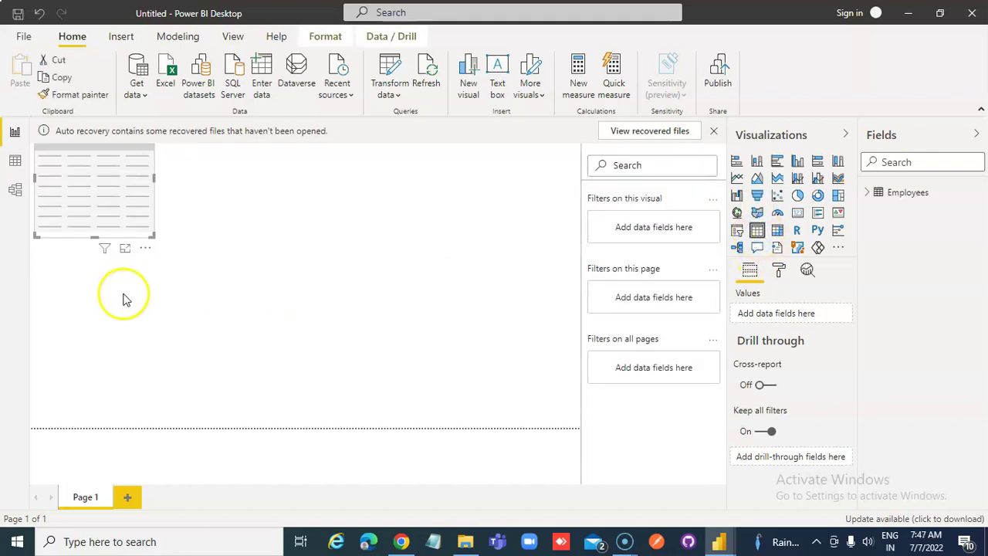
drag(152, 236, 265, 377)
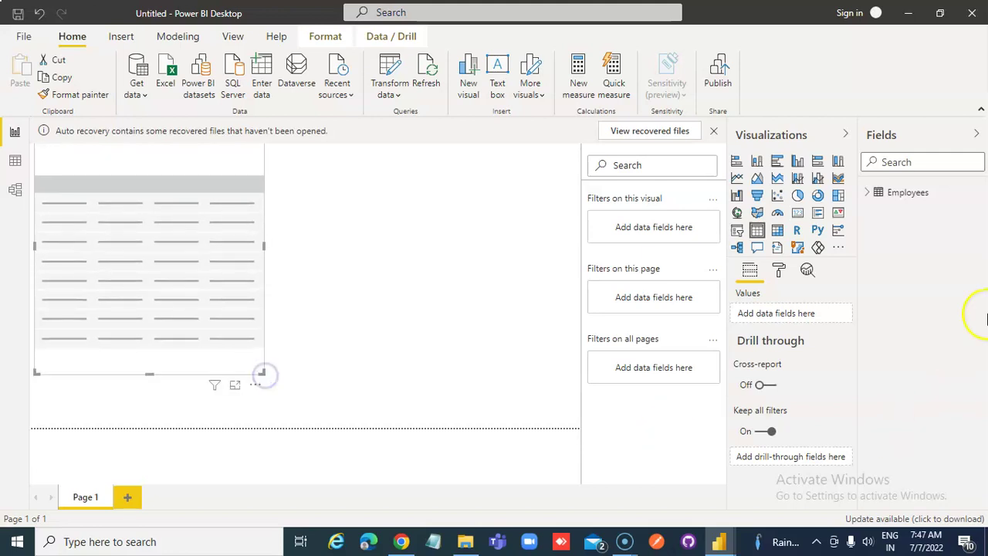
click(870, 192)
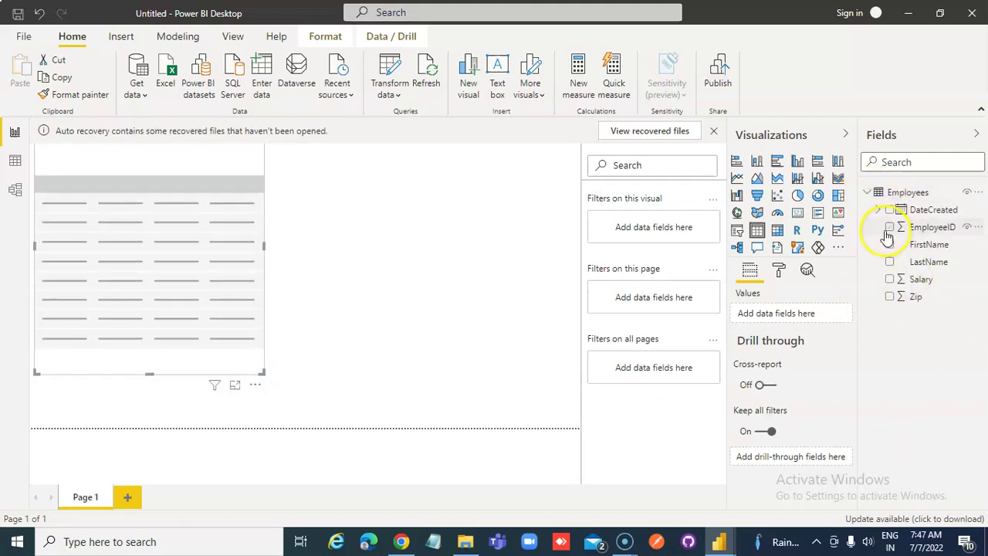
click(889, 244)
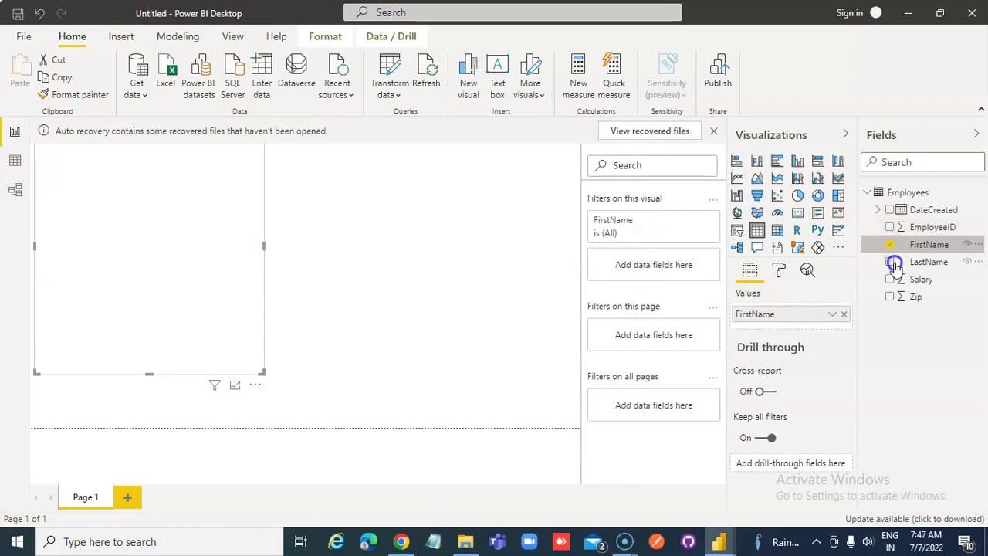
click(889, 279)
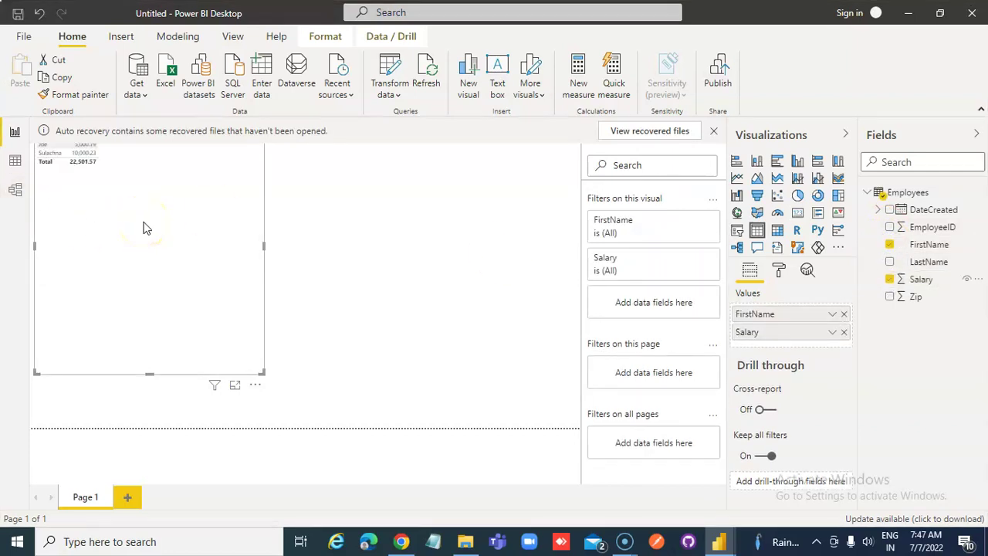
click(80, 165)
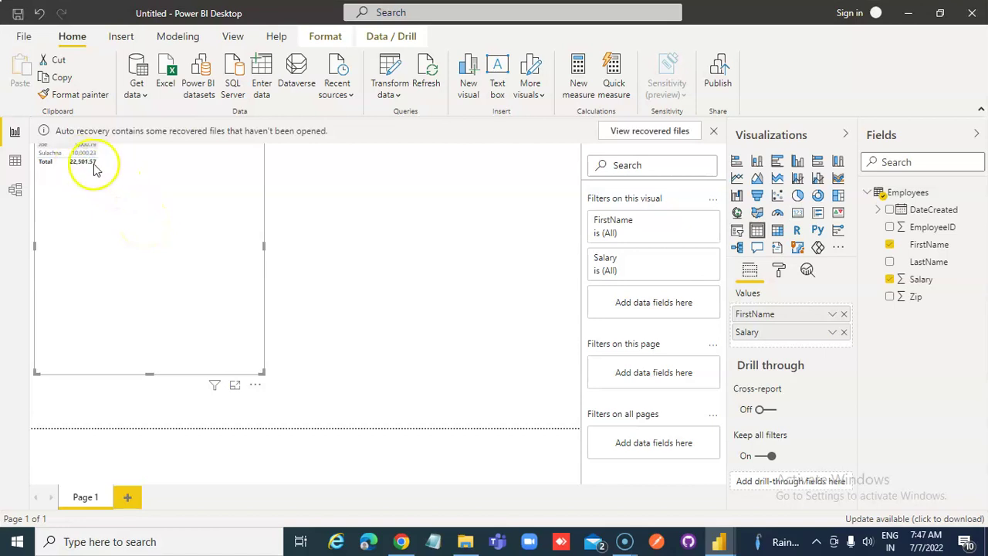
click(94, 168)
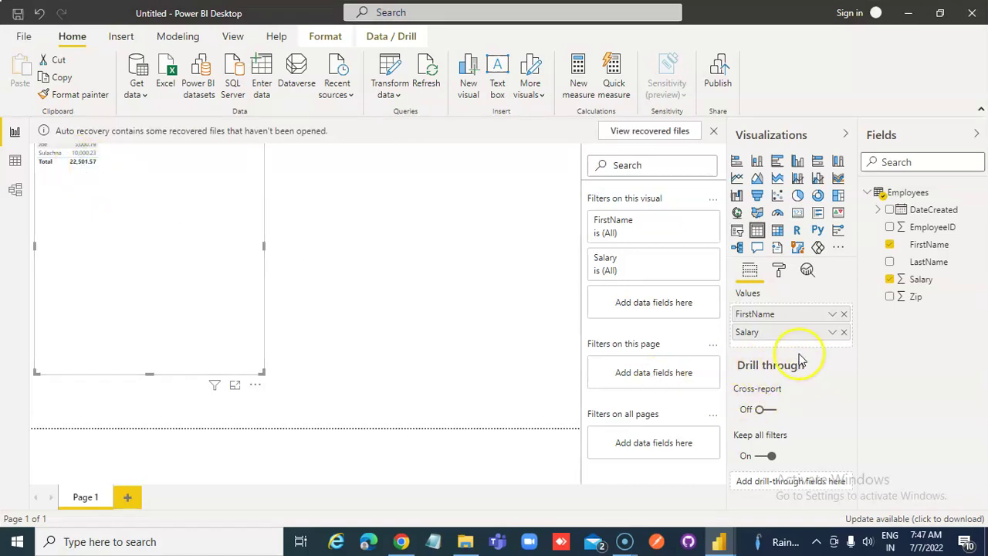
Step: Set the table's Values text size to 20 pt
click(779, 270)
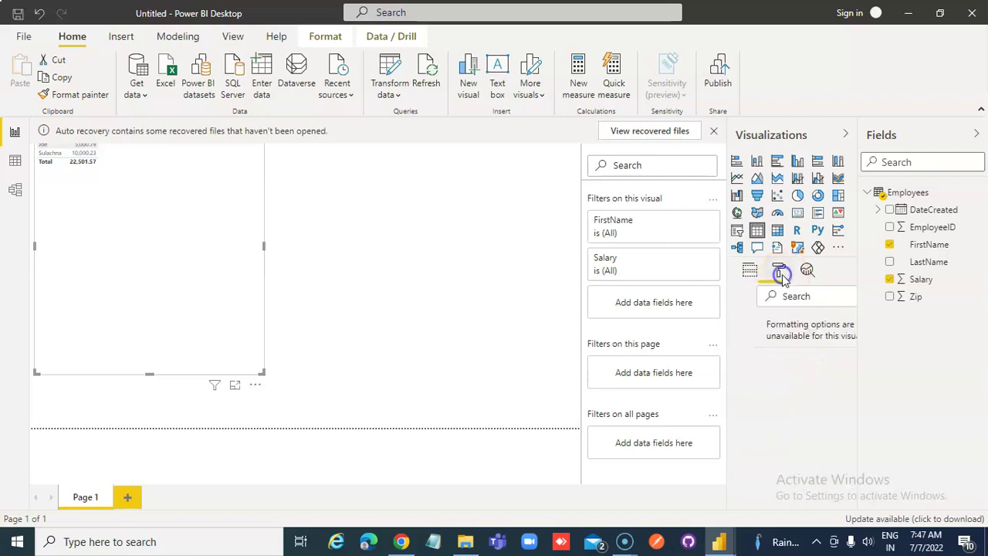
click(735, 430)
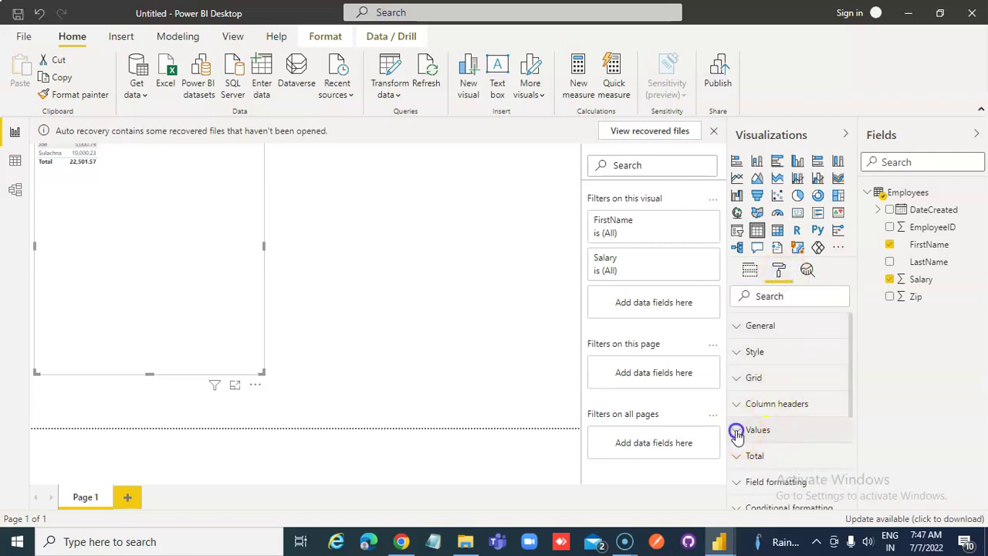
scroll(795, 445, down, 5)
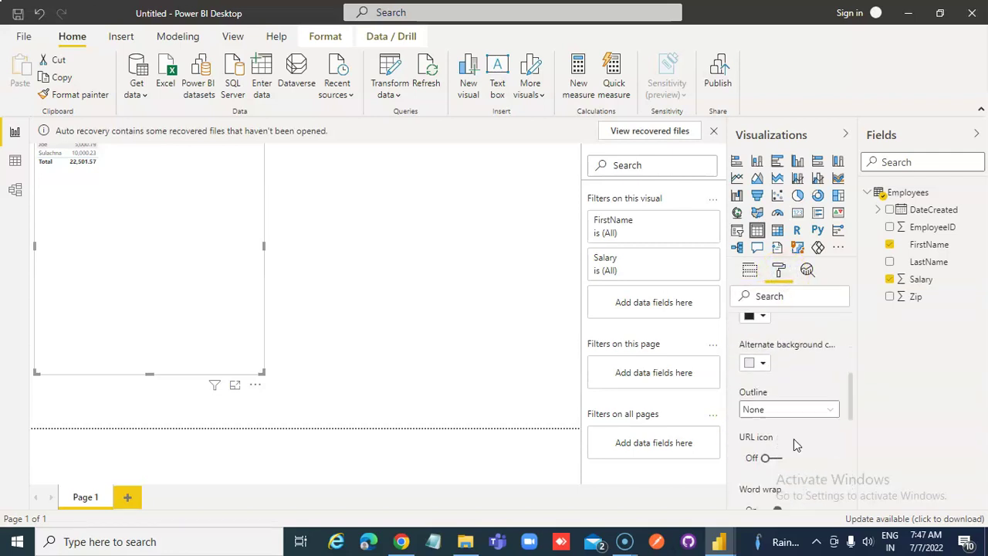
scroll(794, 439, down, 5)
click(754, 351)
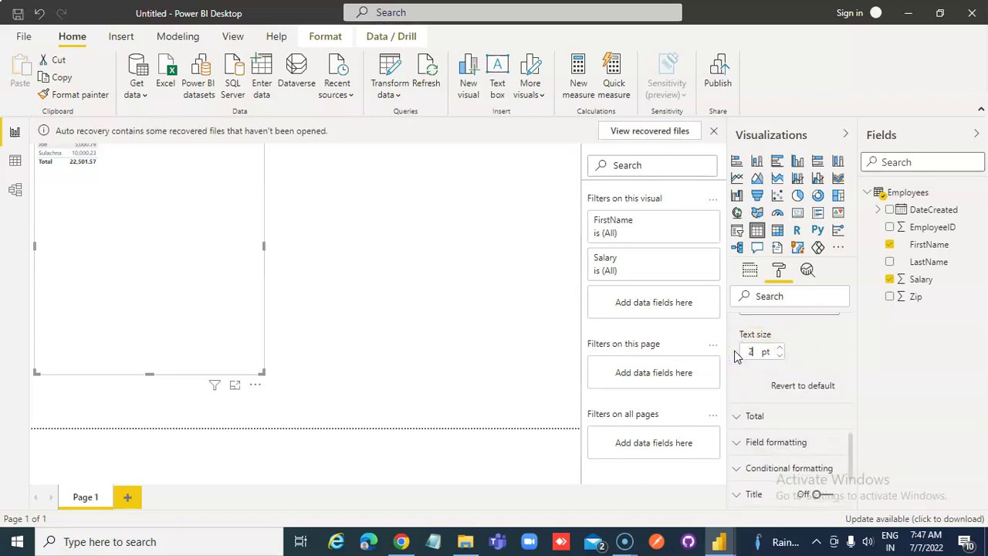
text(20)
key(Return)
click(463, 362)
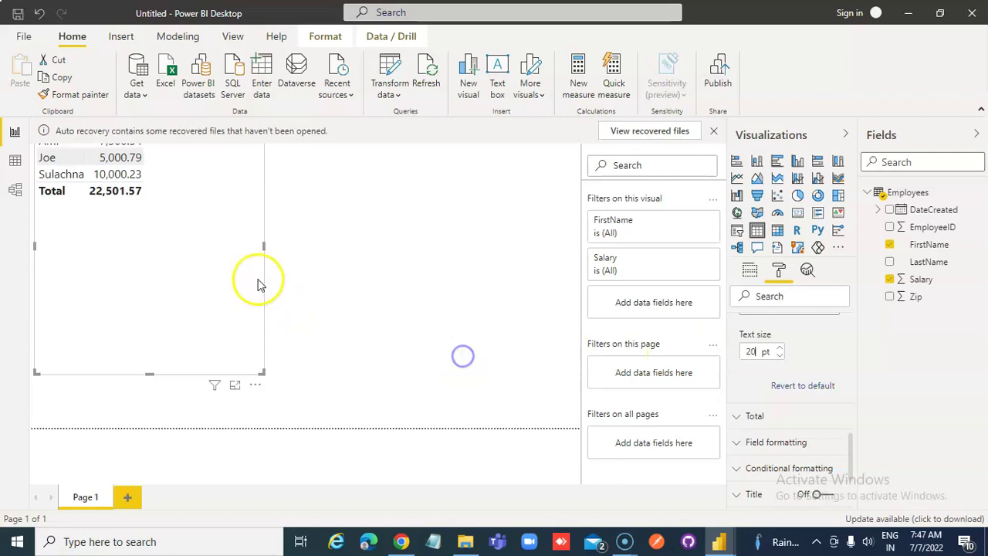
Step: Shrink the table visual slightly and move it down so its header shows
click(261, 247)
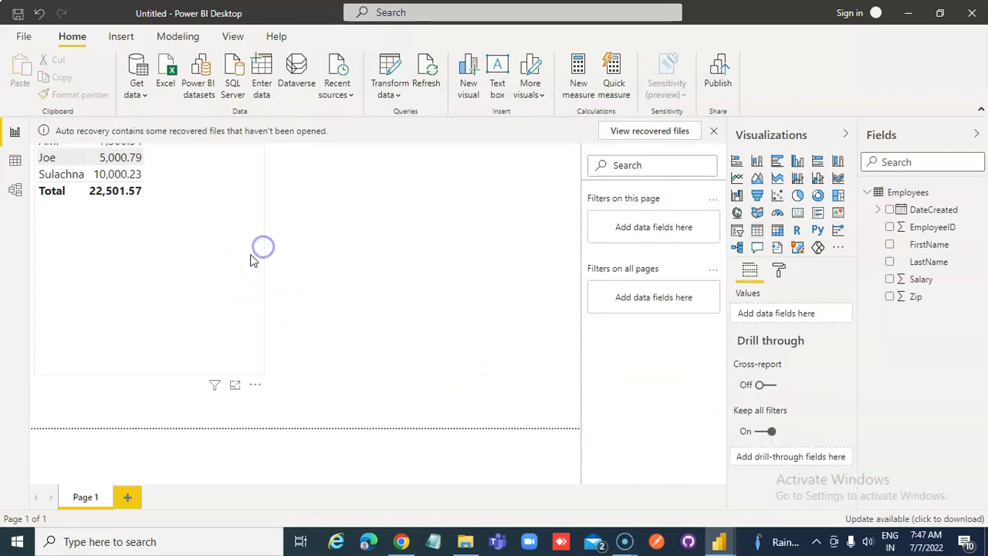
click(248, 258)
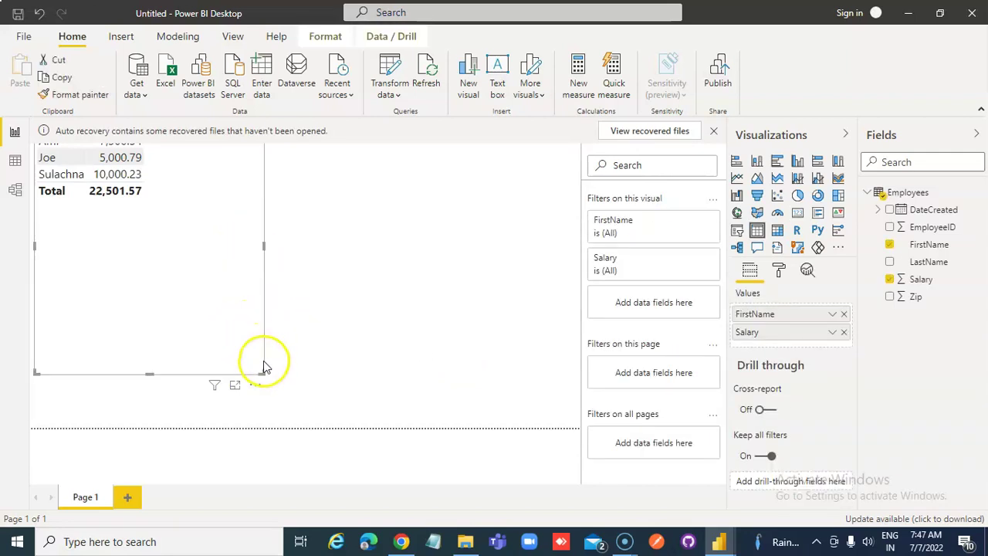
drag(262, 374, 253, 332)
drag(206, 288, 201, 342)
Step: Add a DateCreated slicer showing a 2/6/2019 to 4/6/2019 range slider beside the table
click(369, 318)
click(409, 260)
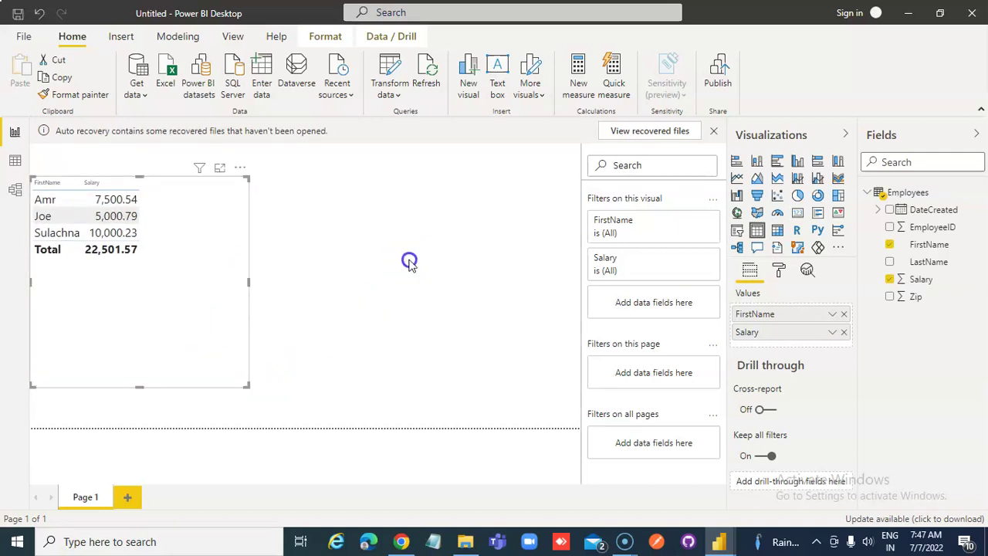
click(433, 201)
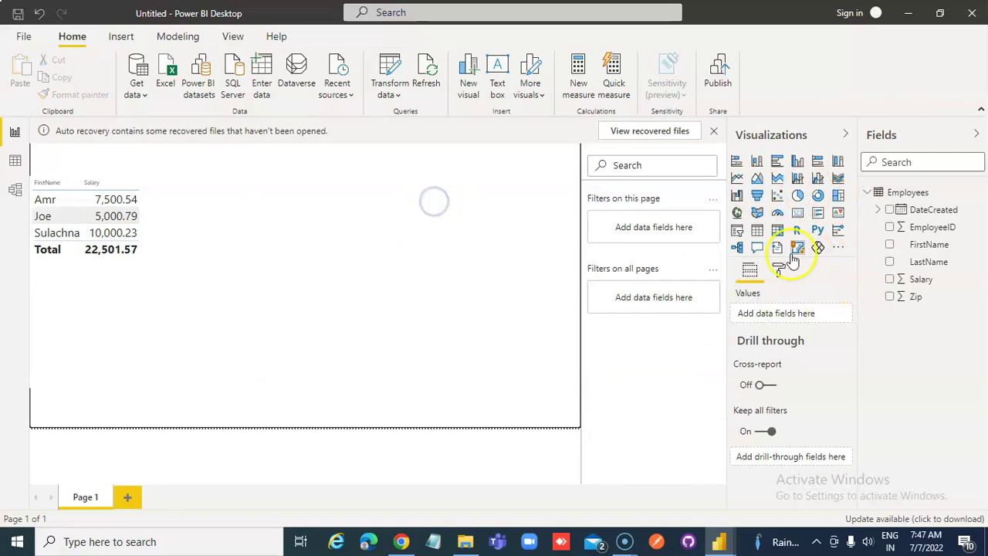
click(737, 232)
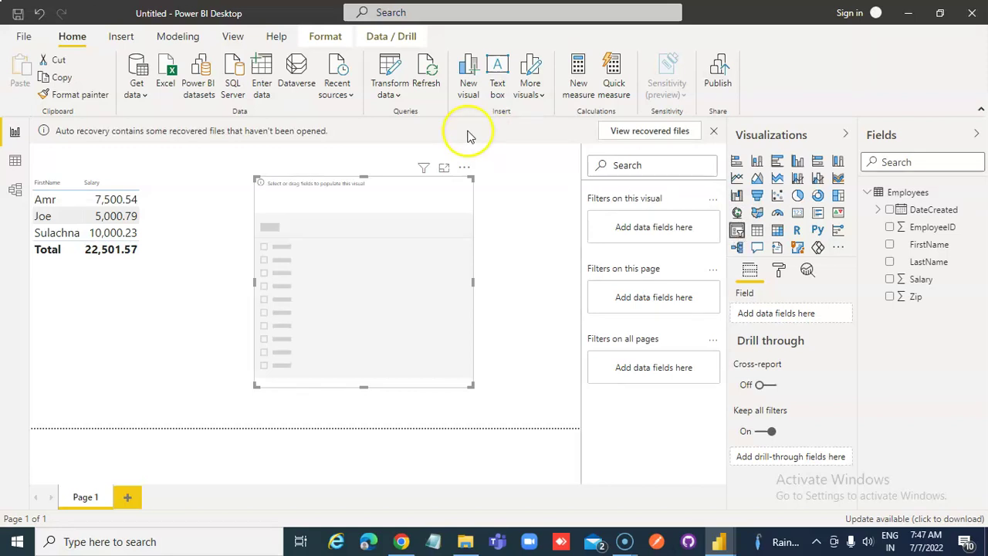
click(433, 322)
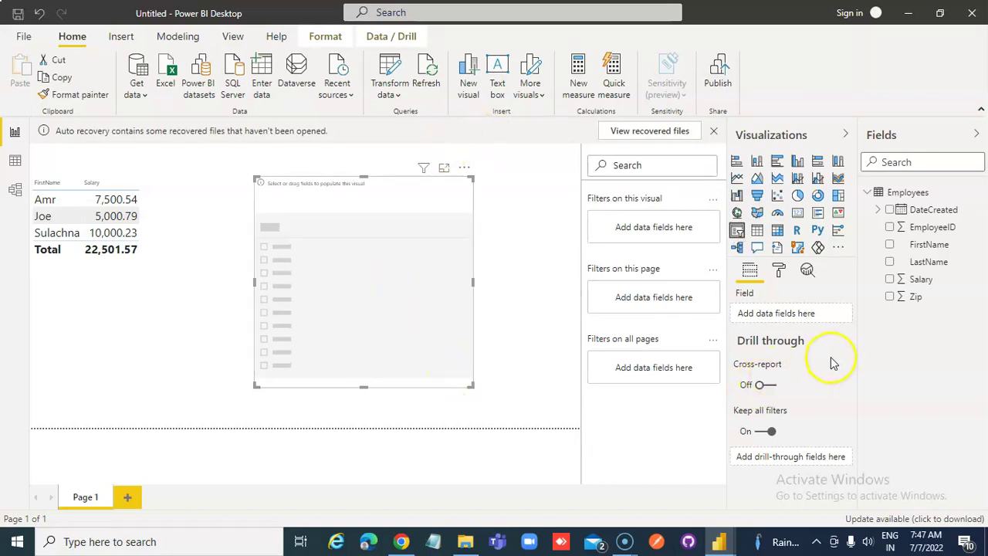
click(922, 216)
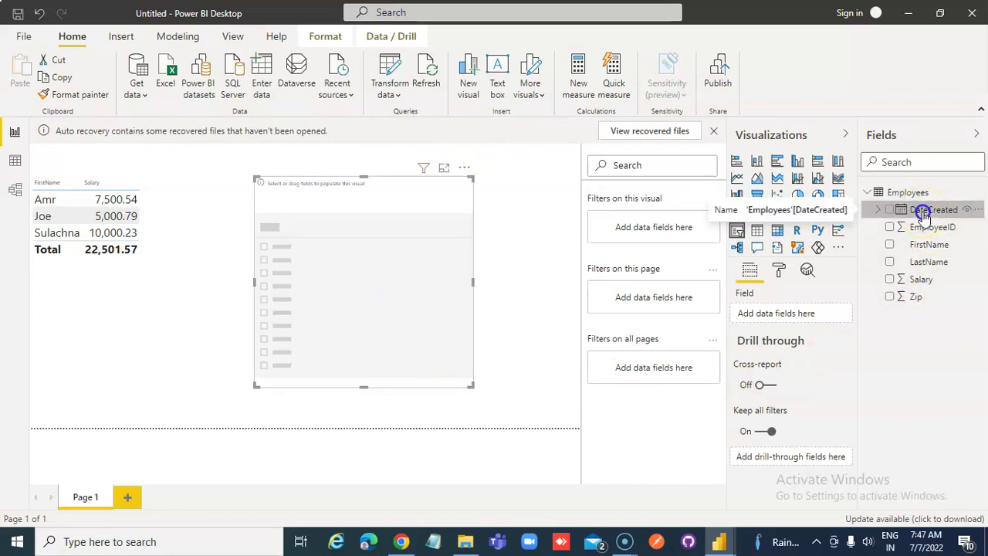
drag(923, 216, 422, 290)
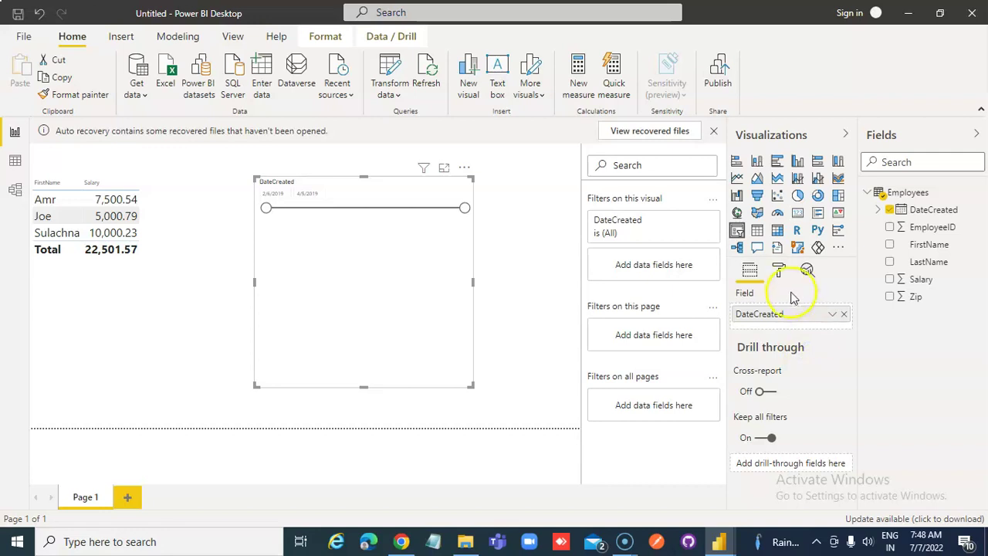
Step: Adjust the slicer's General and header formatting, entering 20 for a text size
click(778, 270)
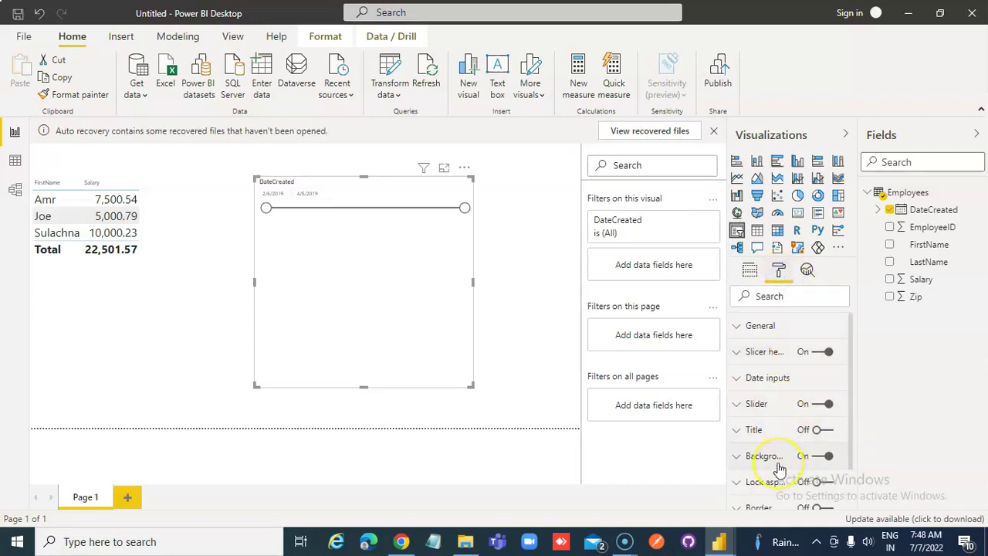
scroll(779, 469, down, 1)
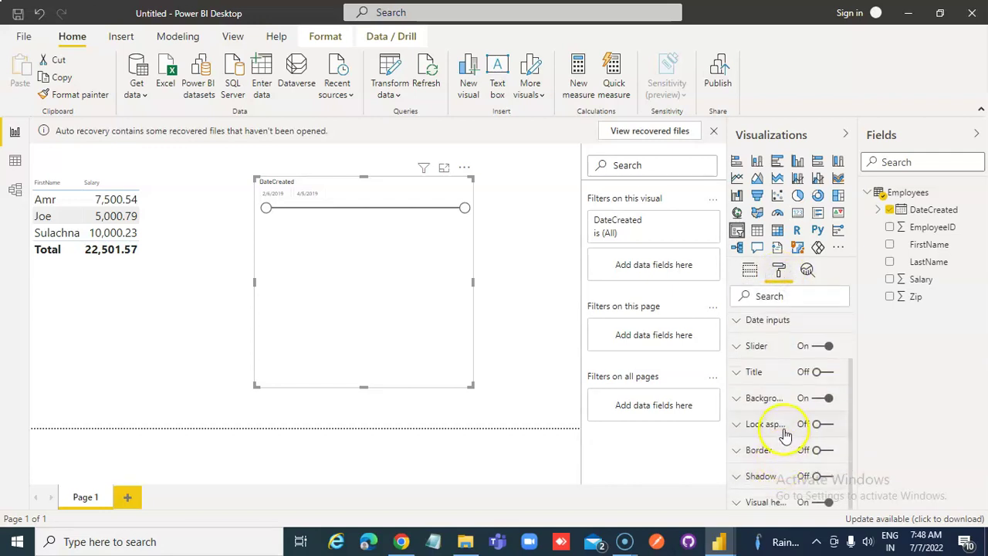
scroll(803, 463, up, 1)
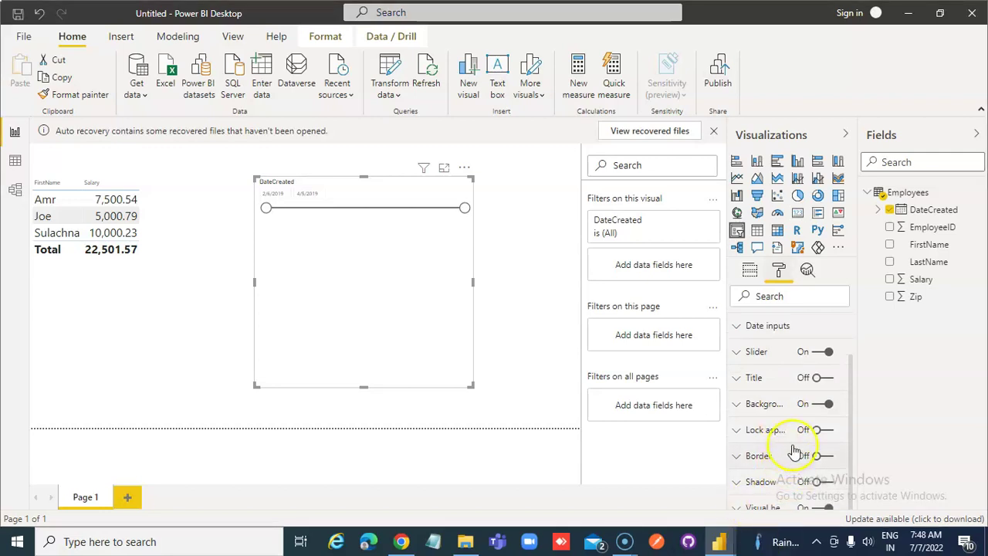
click(739, 334)
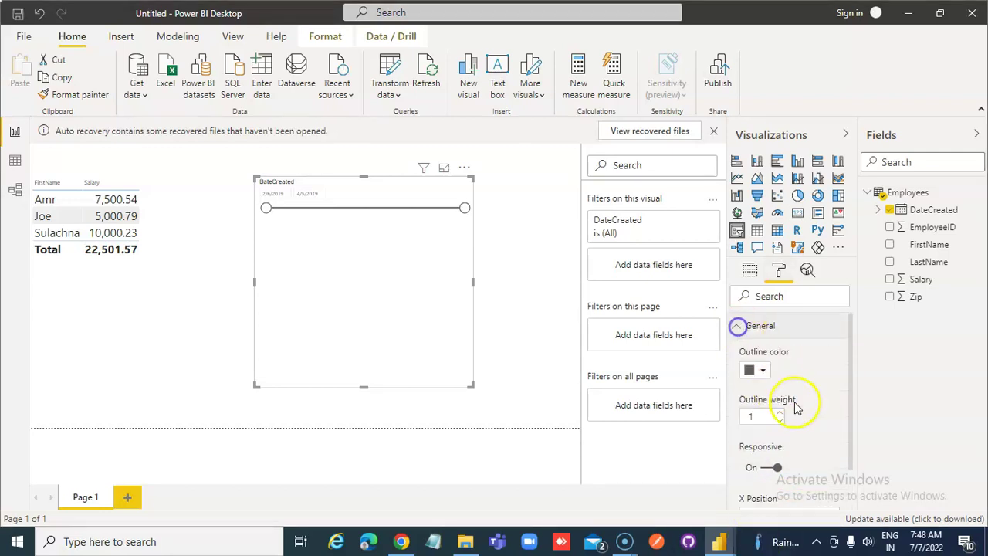
scroll(803, 431, down, 2)
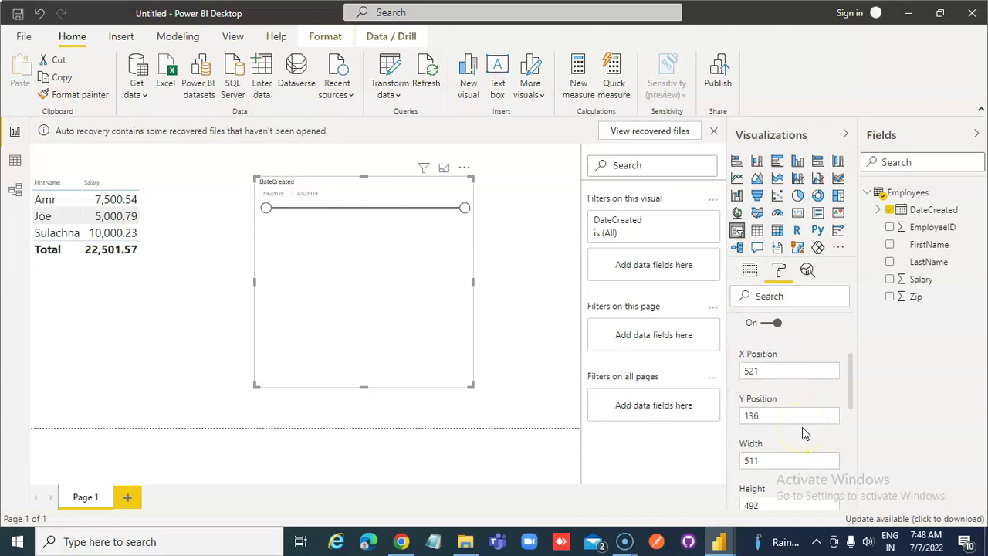
scroll(802, 433, down, 5)
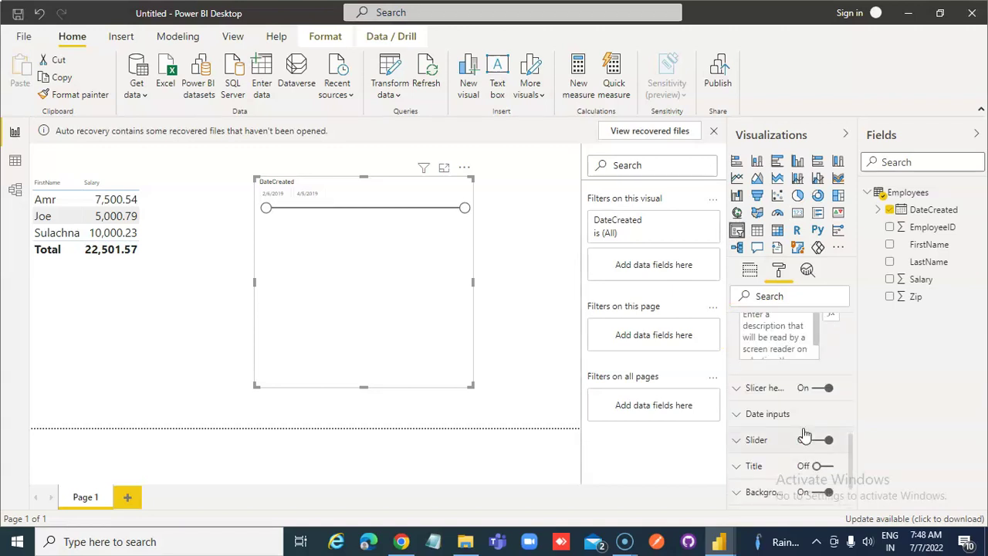
click(734, 392)
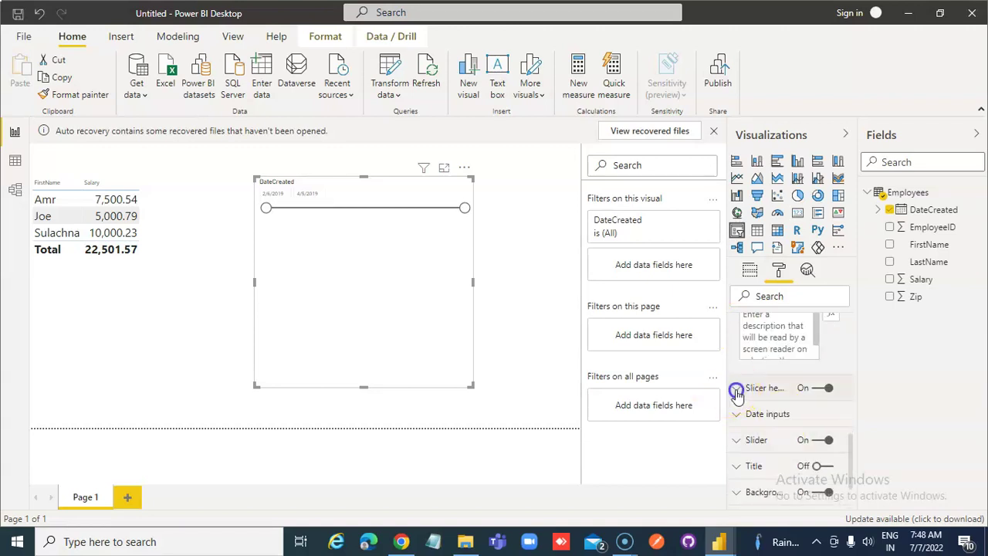
scroll(815, 436, down, 1)
scroll(814, 436, down, 3)
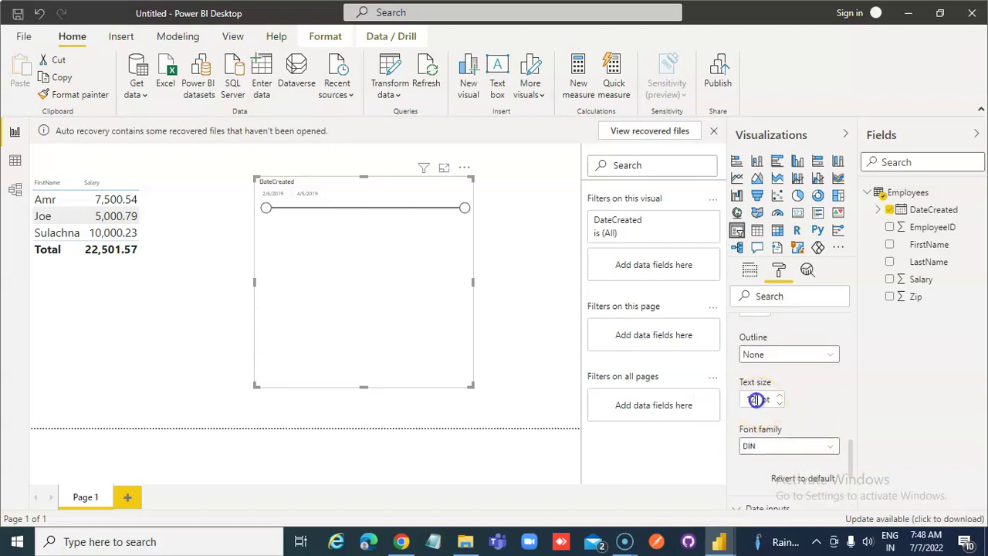
text(20)
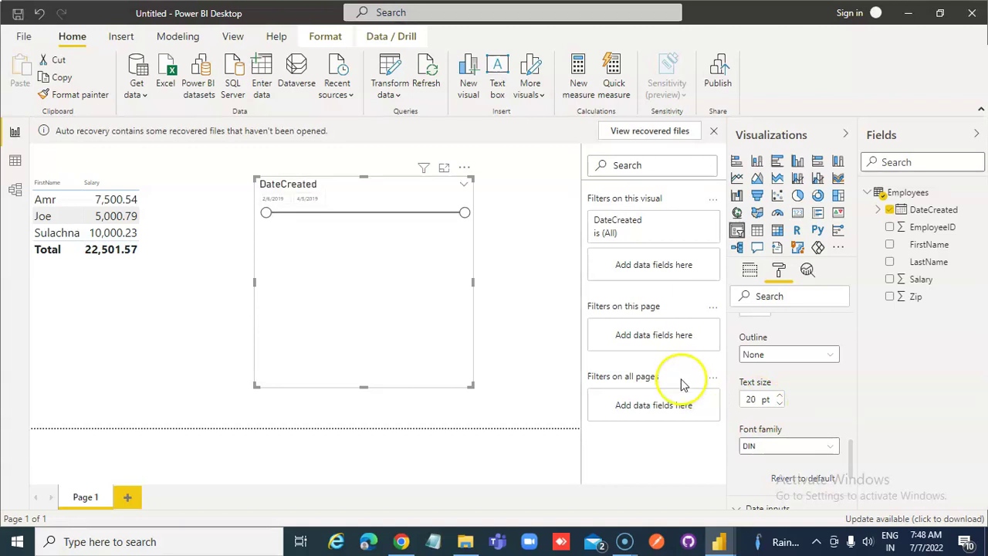
drag(851, 421, 852, 407)
Step: Set the slicer's Date inputs text size to 20 pt
click(310, 199)
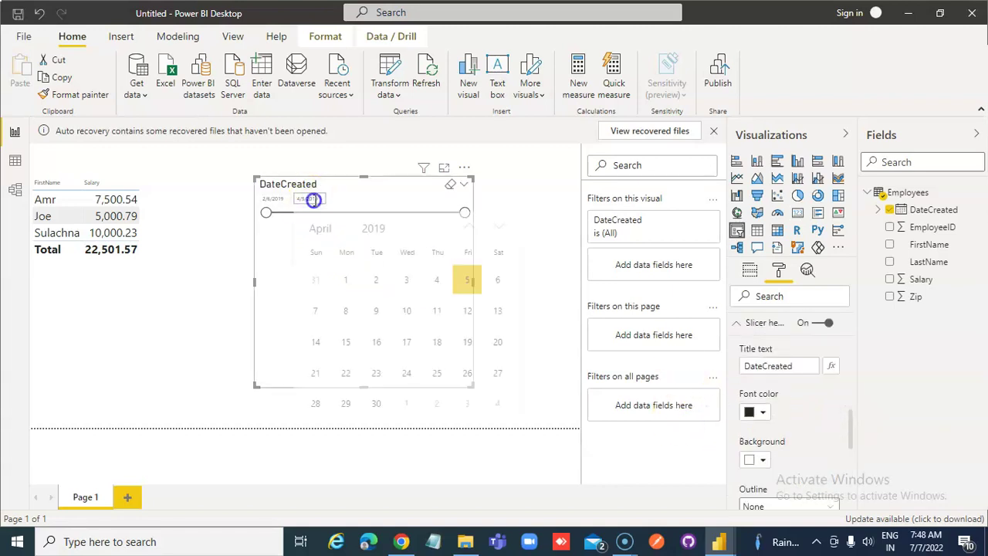
click(825, 436)
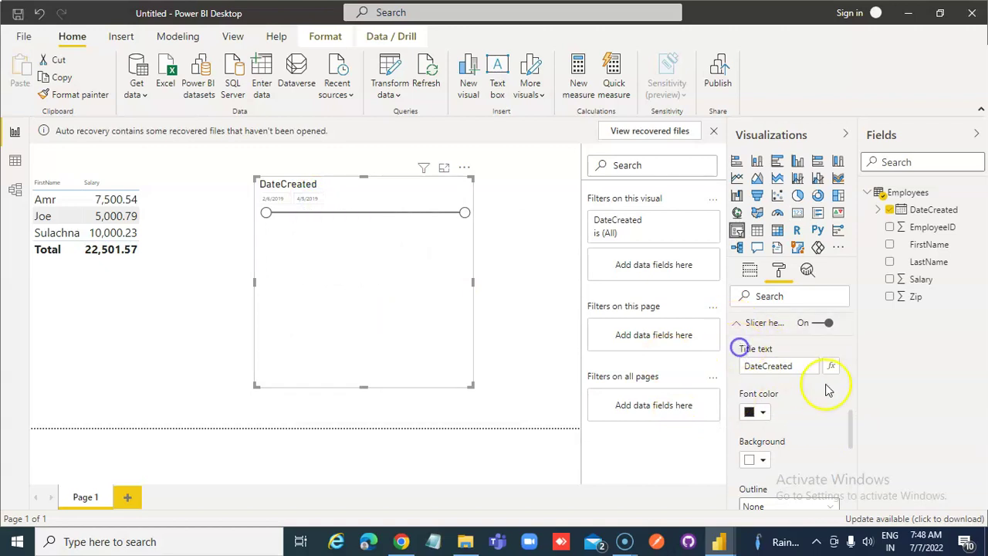
scroll(824, 415, down, 3)
scroll(830, 421, down, 3)
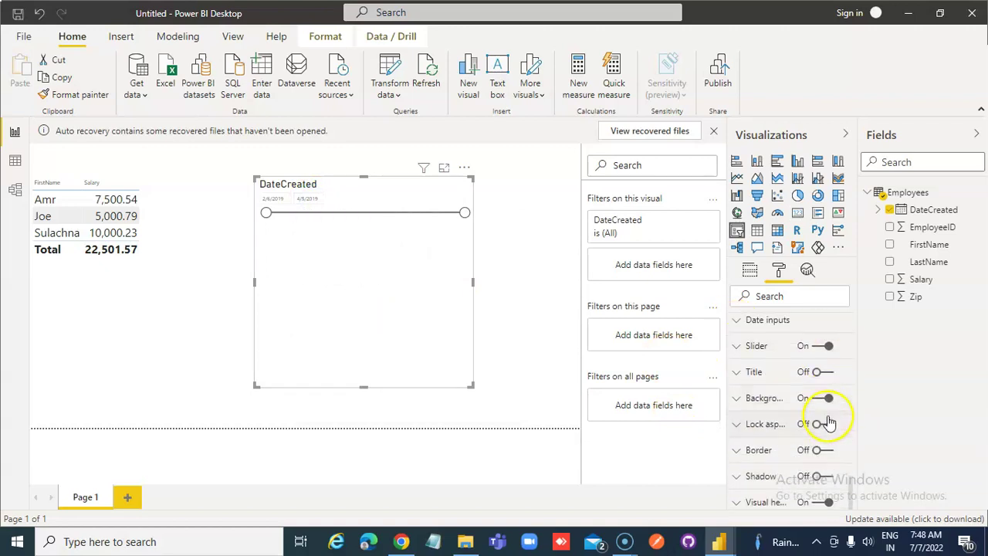
click(739, 320)
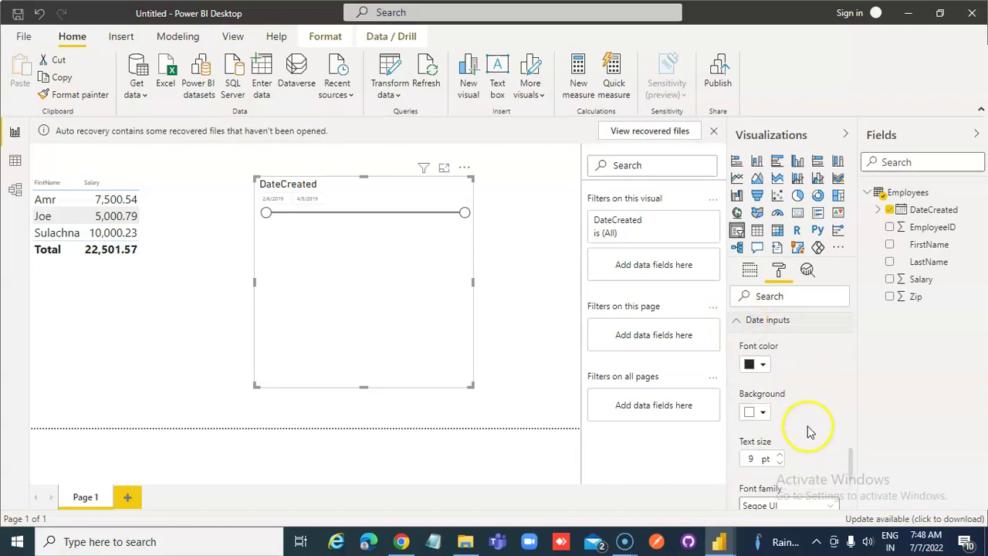
scroll(812, 430, down, 2)
click(717, 384)
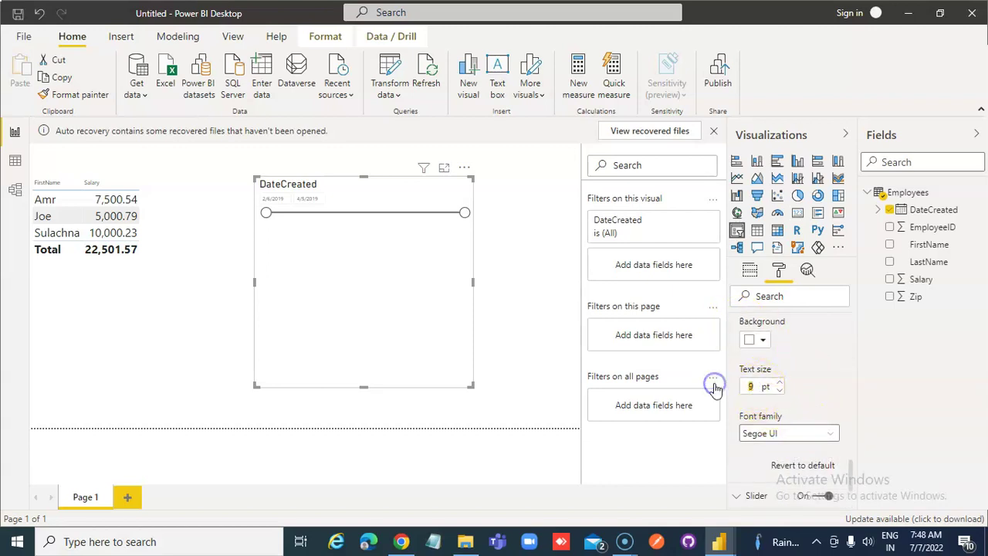
text(0)
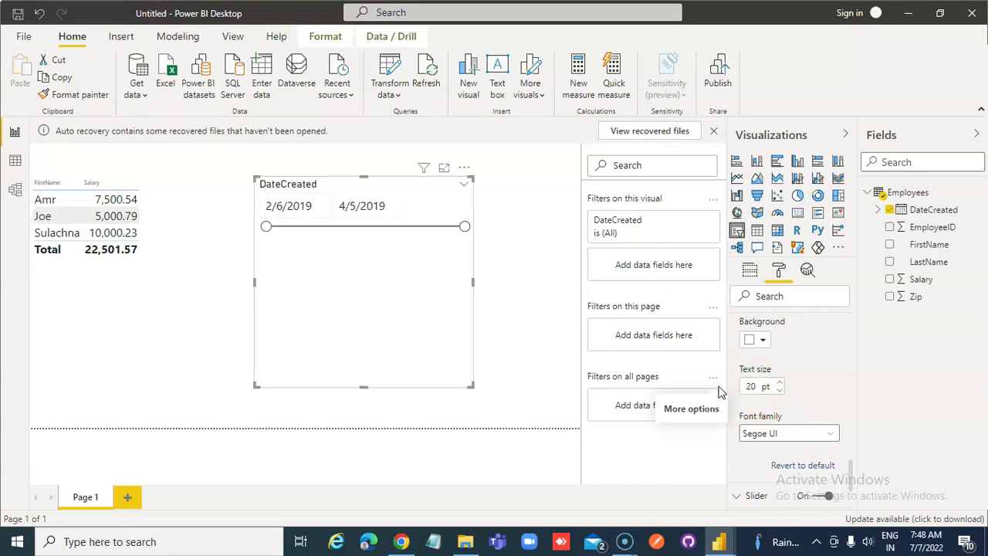
click(458, 228)
drag(464, 229, 279, 241)
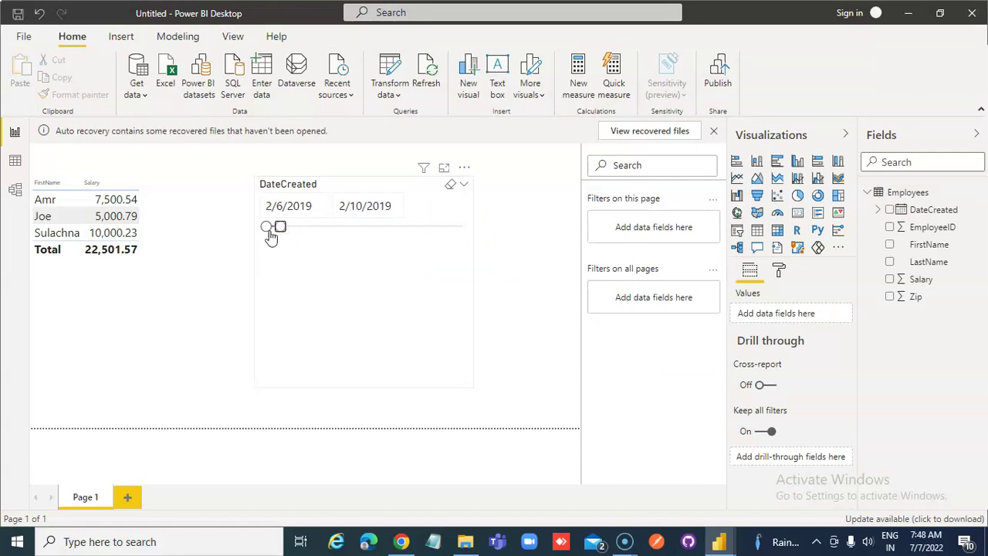
click(270, 236)
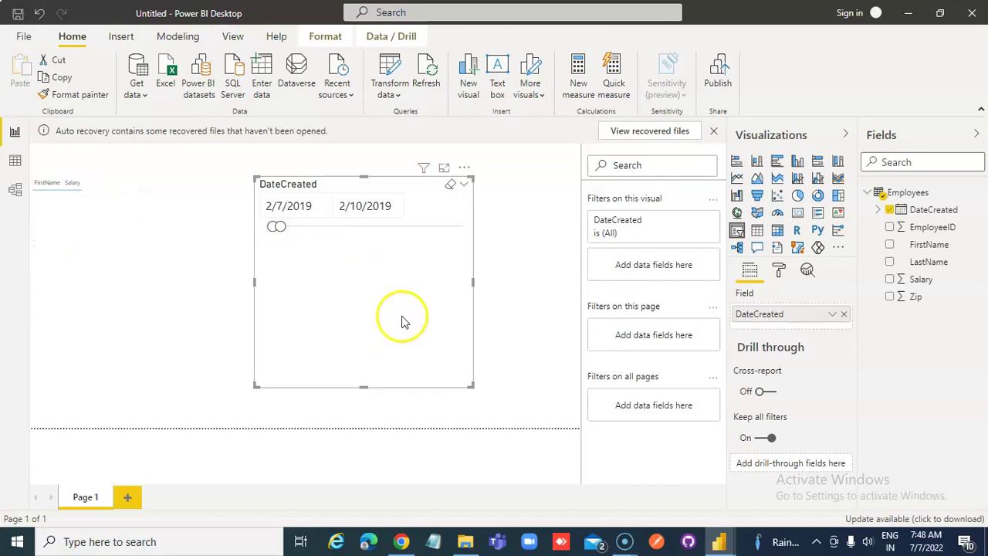
drag(278, 227, 305, 227)
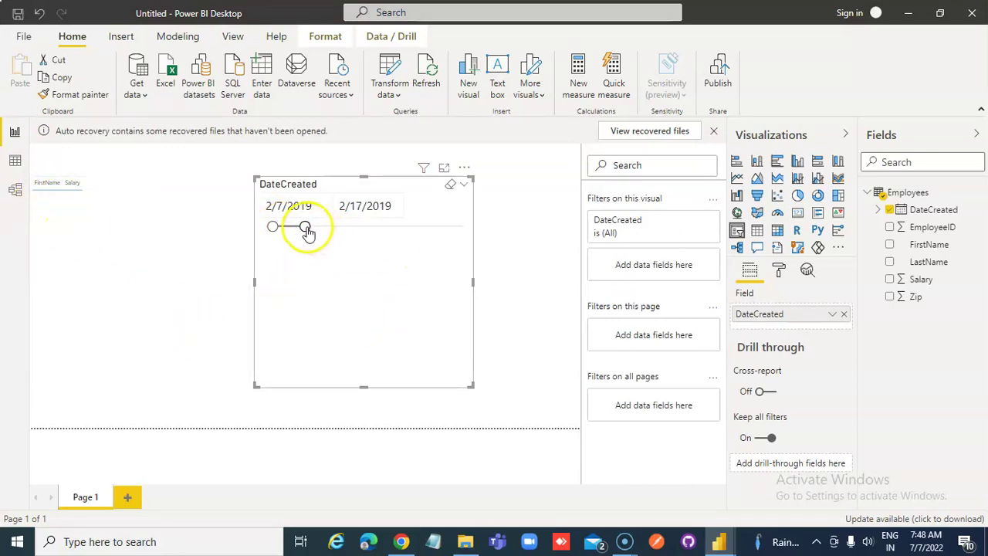
drag(307, 230, 383, 227)
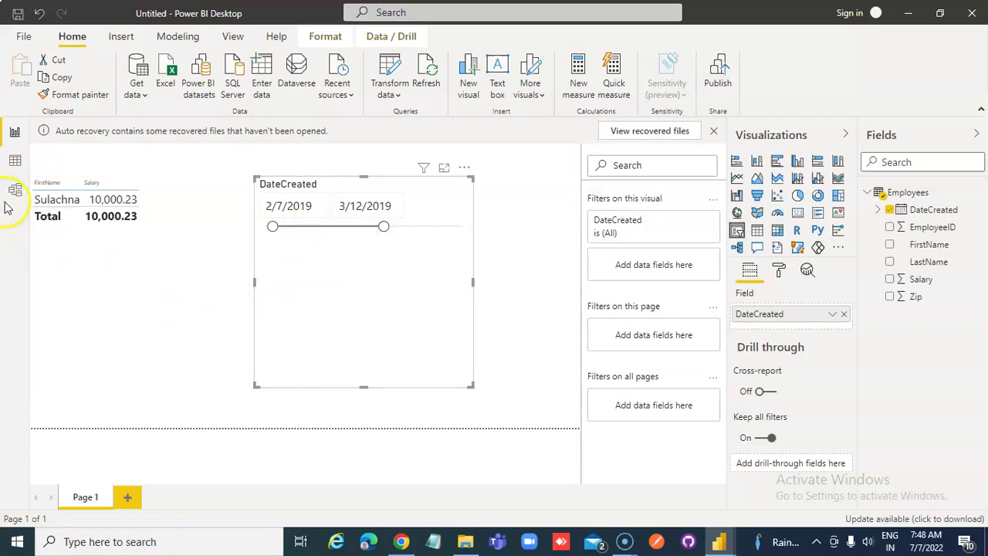
drag(385, 228, 423, 238)
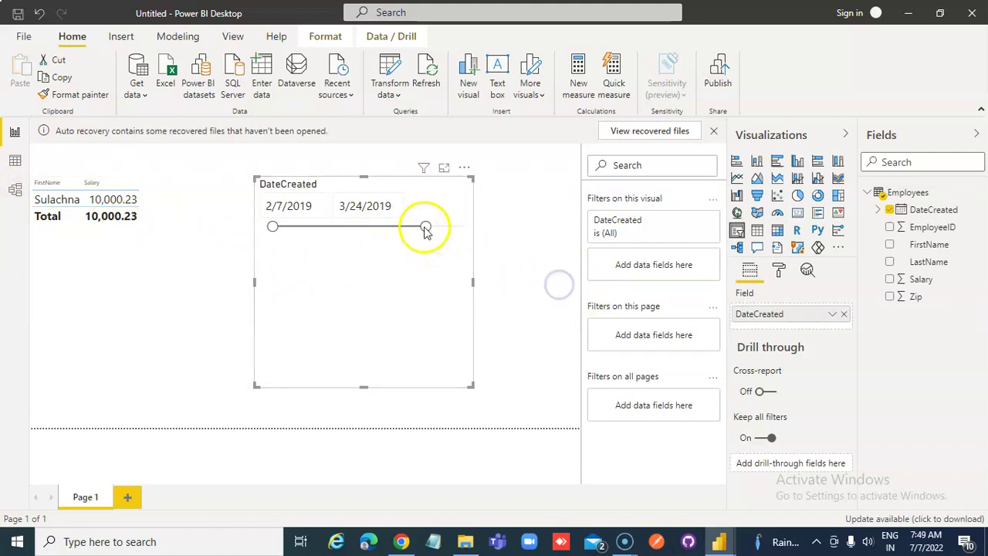
drag(425, 229, 543, 232)
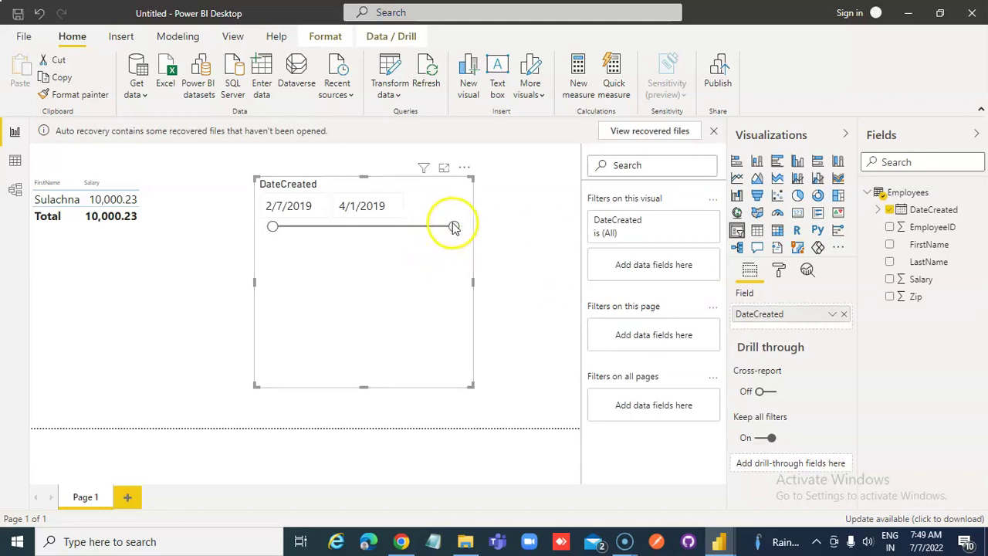
click(453, 230)
drag(476, 235, 472, 237)
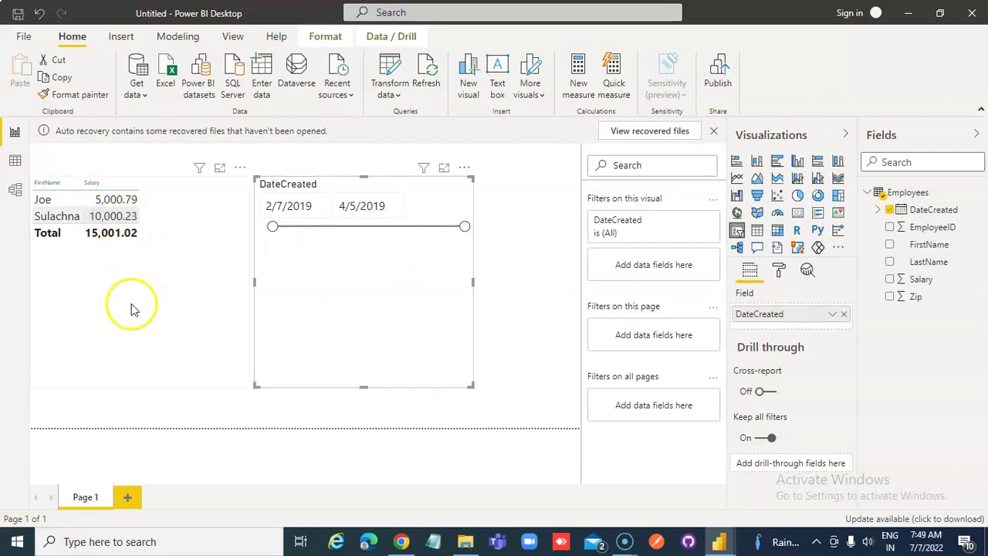
drag(274, 232, 247, 227)
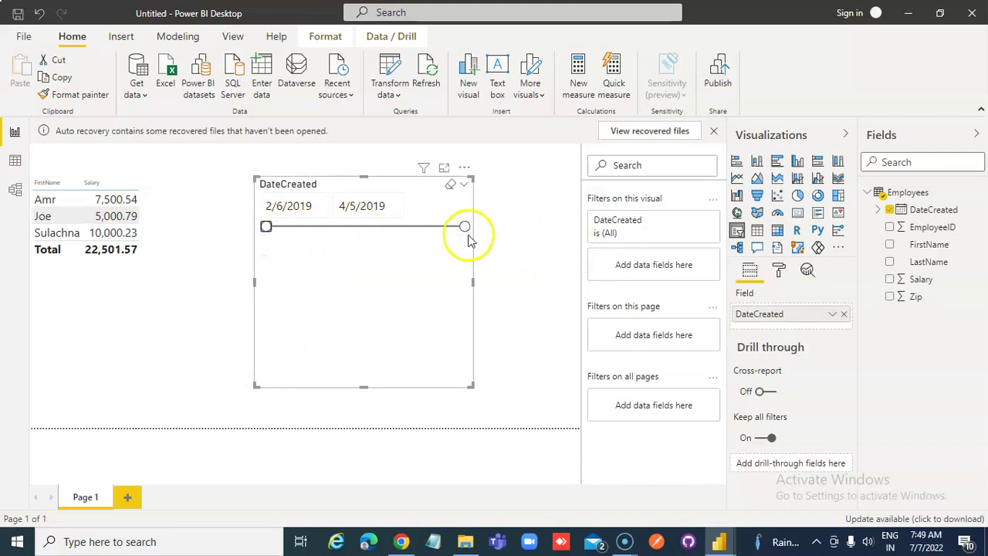
drag(464, 228, 501, 227)
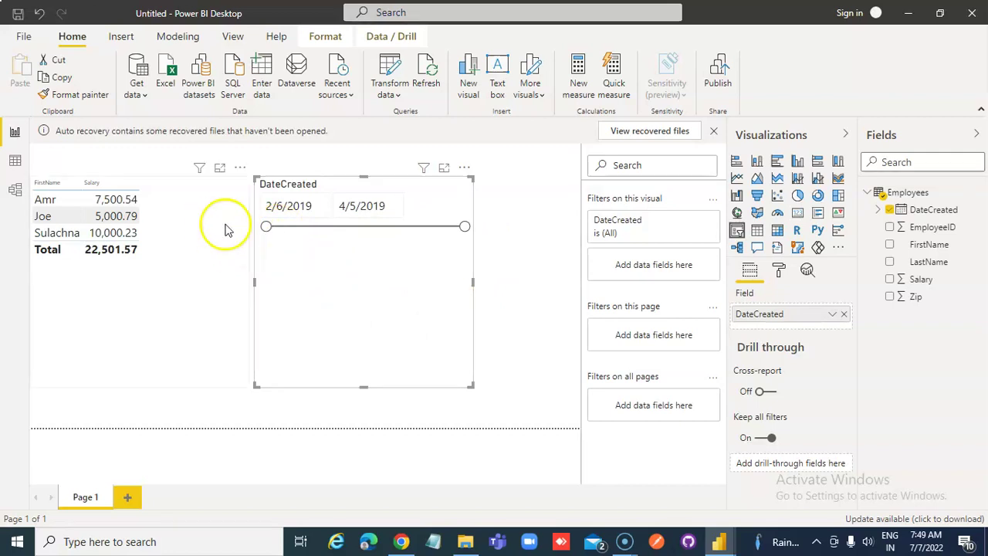
drag(266, 227, 214, 224)
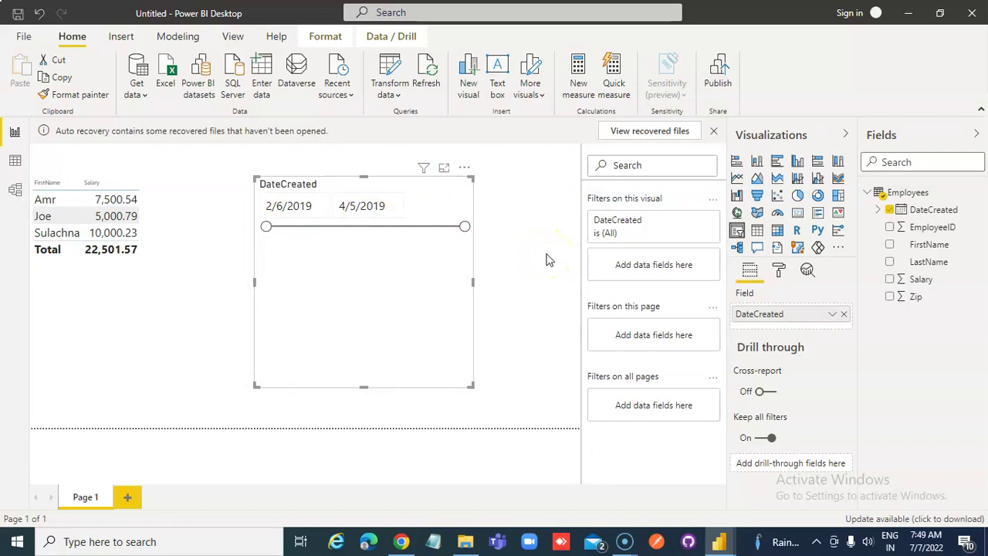
Step: Switch the DateCreated slicer to its Year/Quarter/Month/Day date hierarchy
click(833, 317)
click(894, 362)
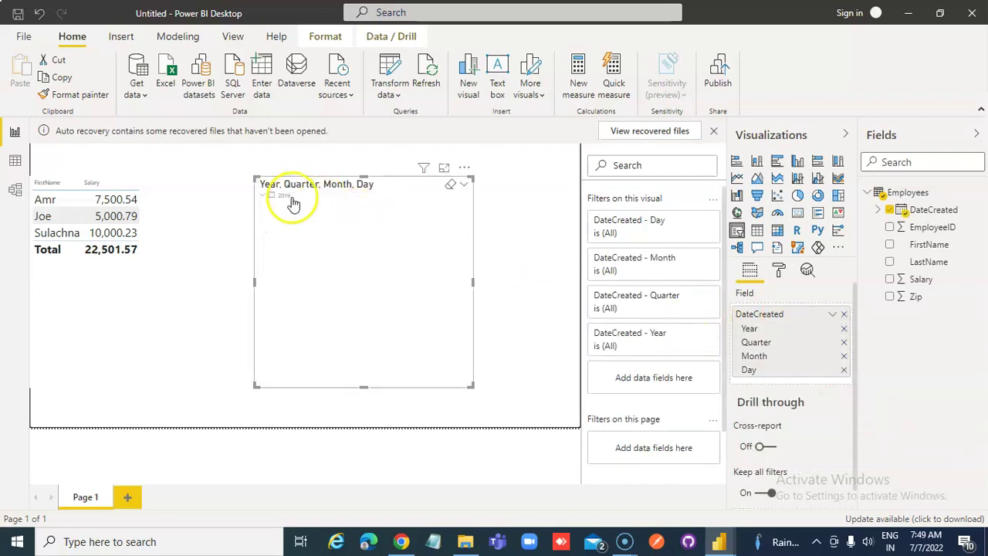
click(292, 199)
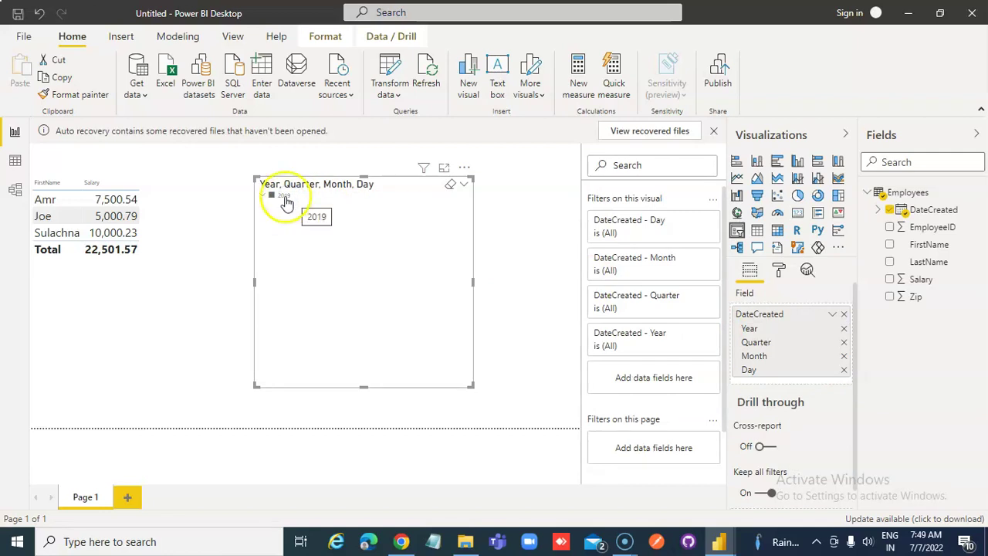
click(271, 195)
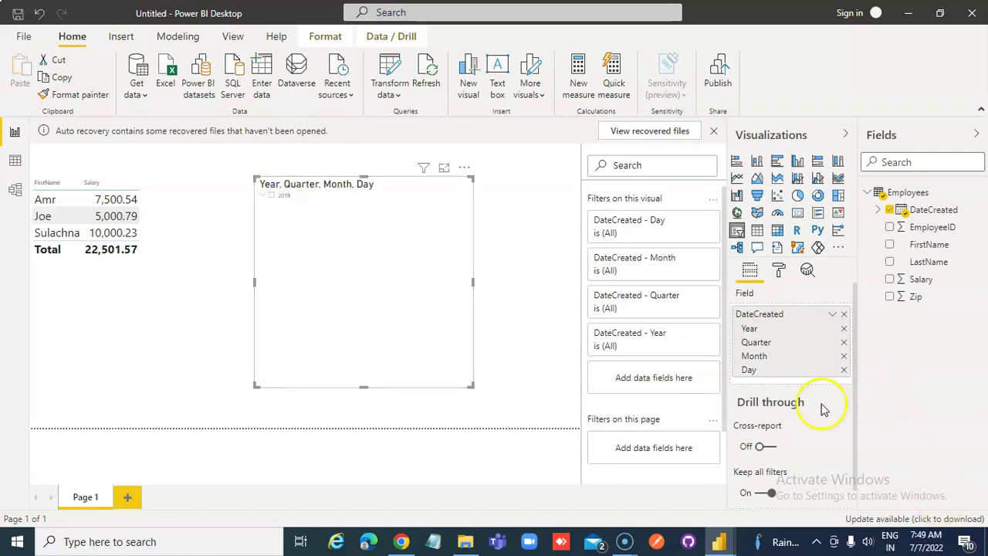
scroll(823, 408, down, 1)
scroll(825, 420, up, 1)
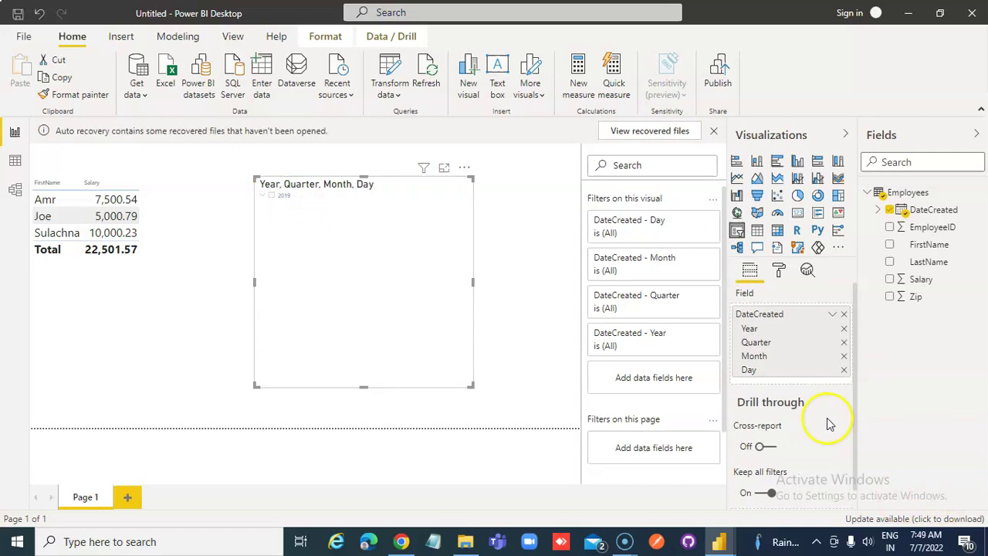
Step: Give the slicer items 20 pt text and expand 2019 into its quarters
click(779, 269)
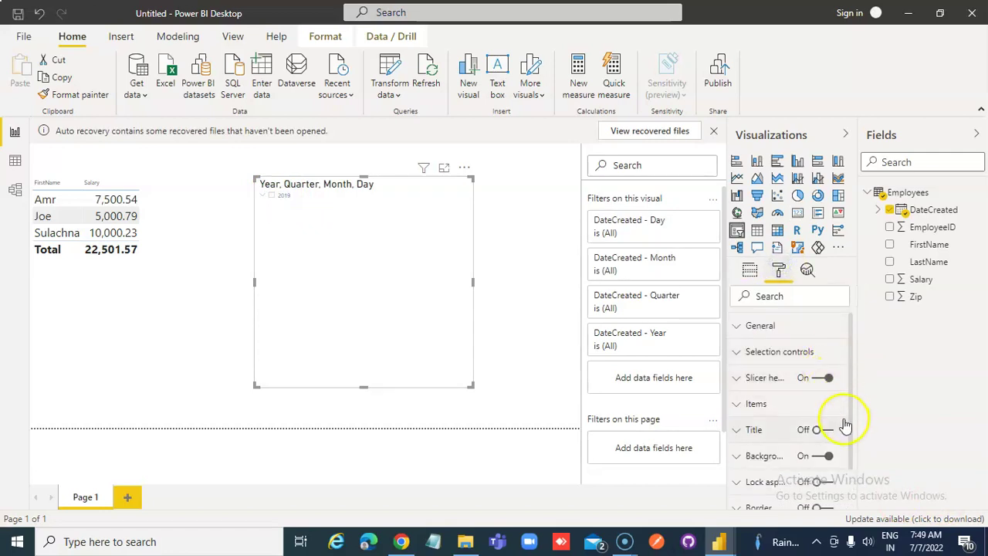
click(737, 404)
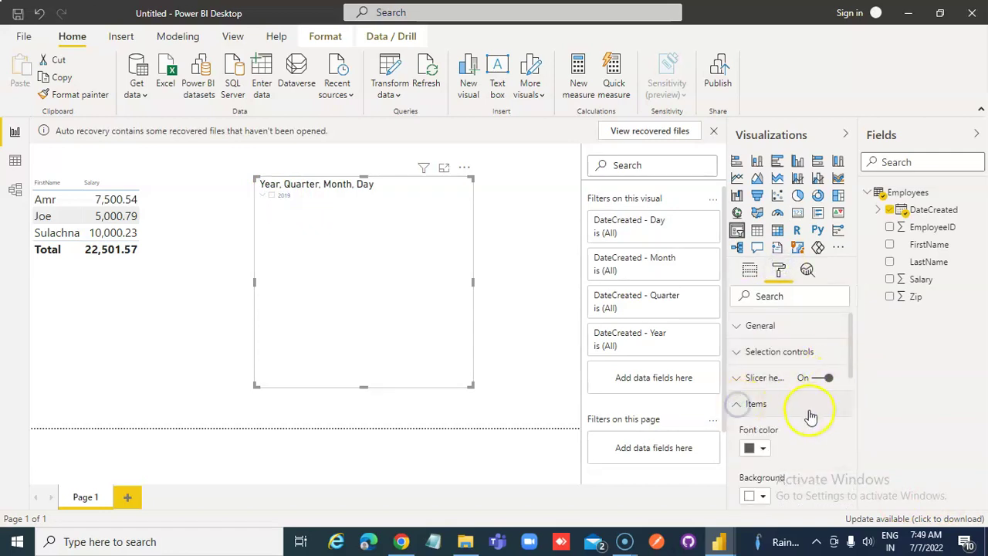
scroll(811, 419, down, 3)
scroll(811, 419, down, 2)
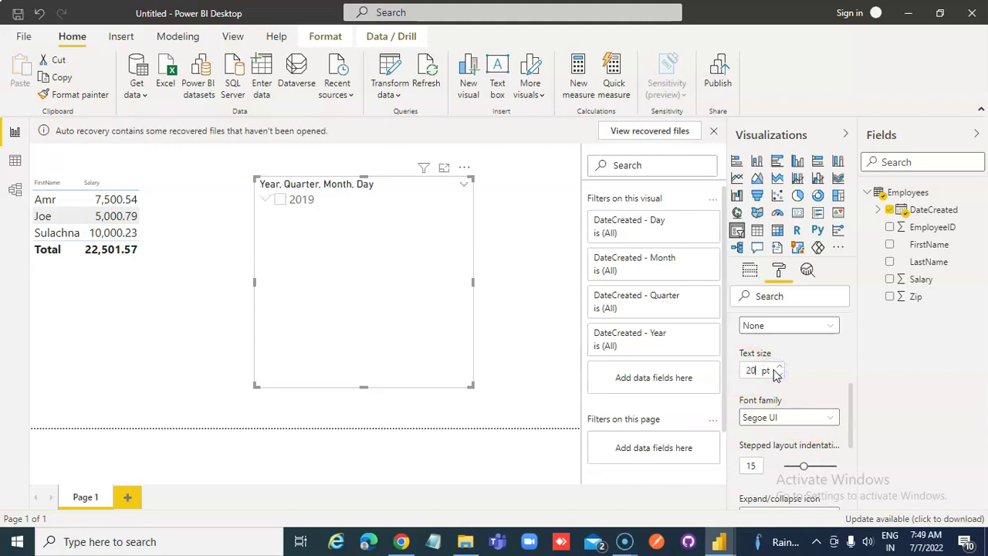
click(267, 199)
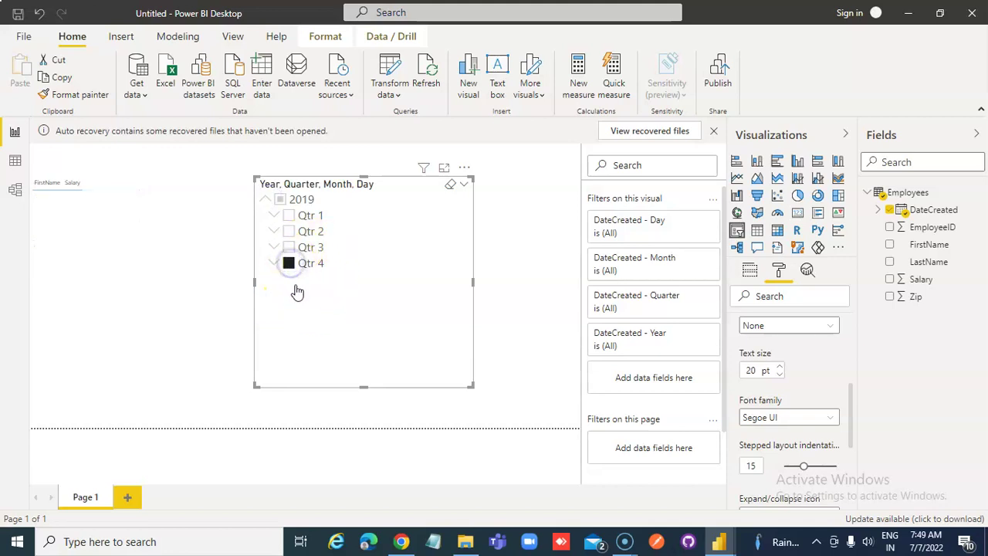
Step: Toggle the Qtr 3, Qtr 4, Qtr 2 and Qtr 1 filters, ending with Qtr 1 and Qtr 2 selected
click(291, 247)
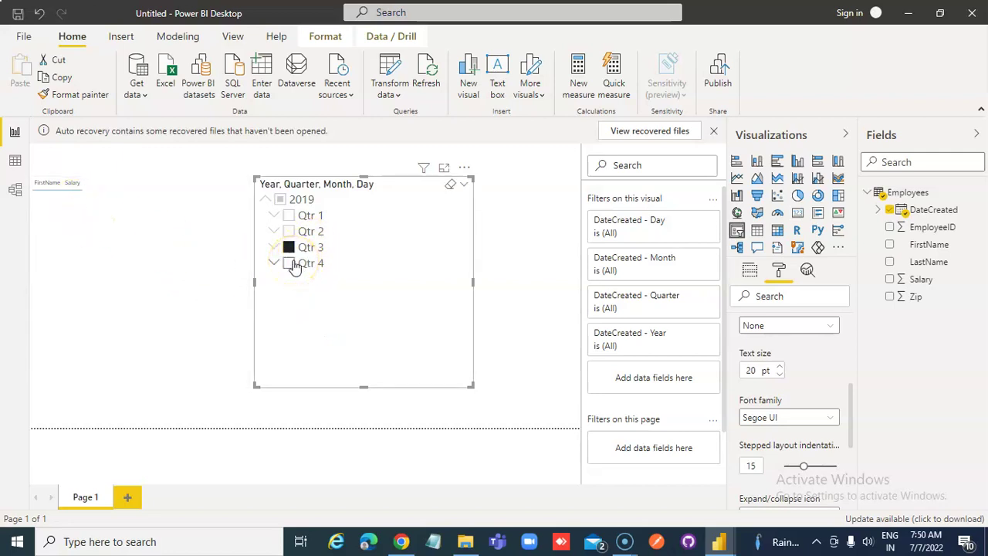
ctrl+click(291, 263)
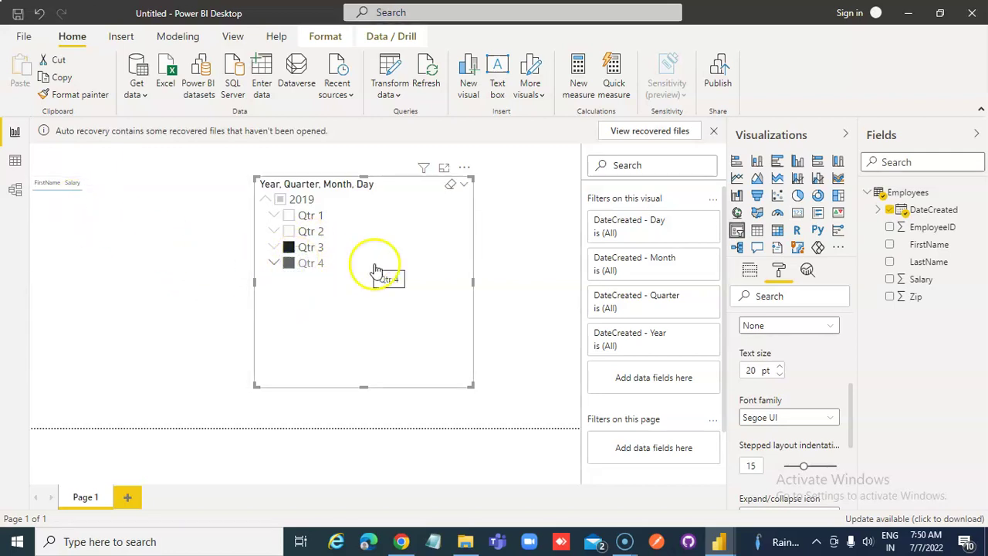
ctrl+click(288, 231)
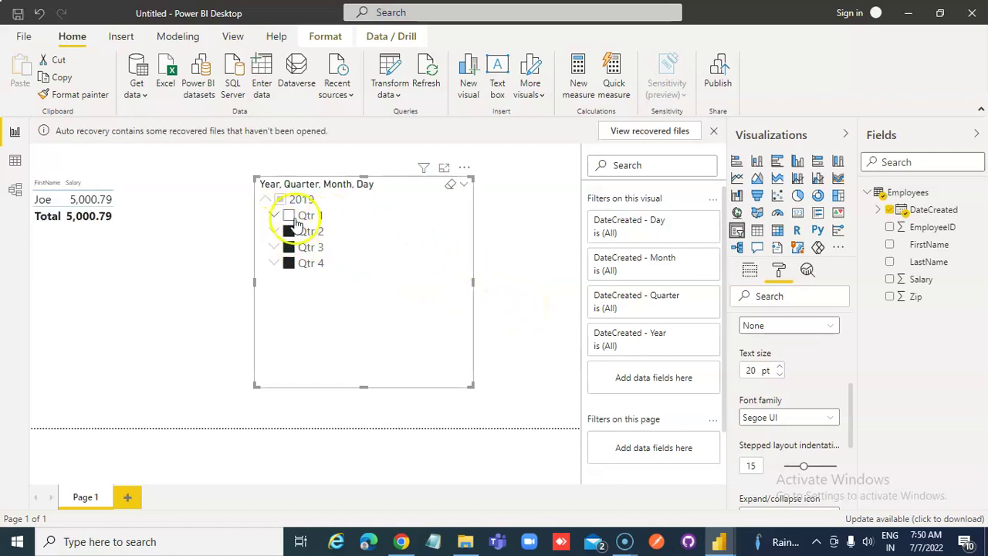
ctrl+click(288, 216)
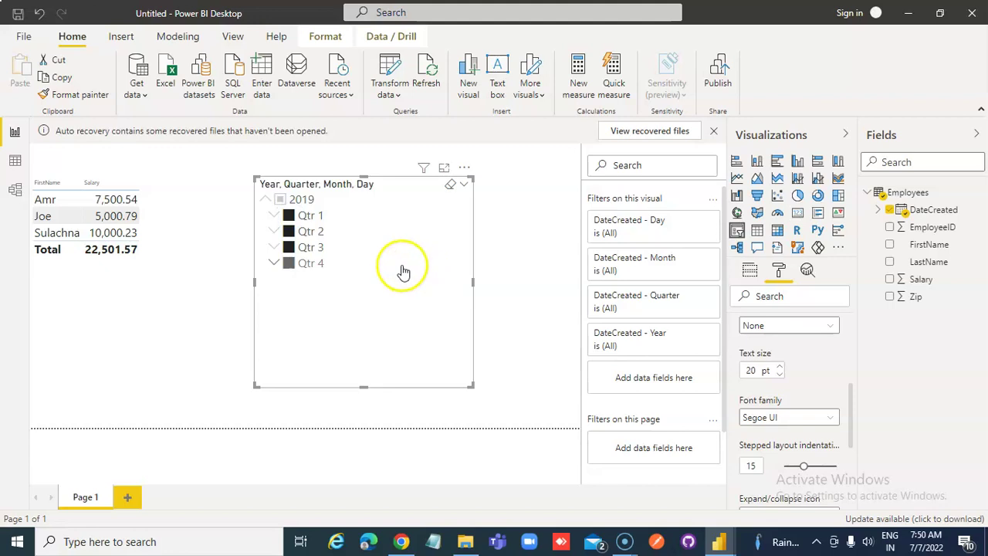
click(289, 264)
ctrl+click(289, 247)
ctrl+click(289, 232)
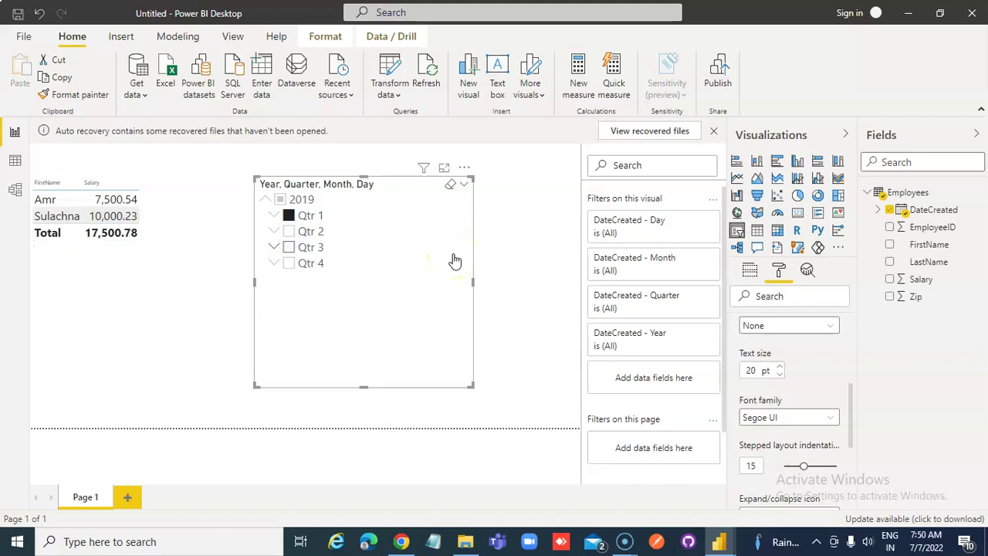
ctrl+click(288, 232)
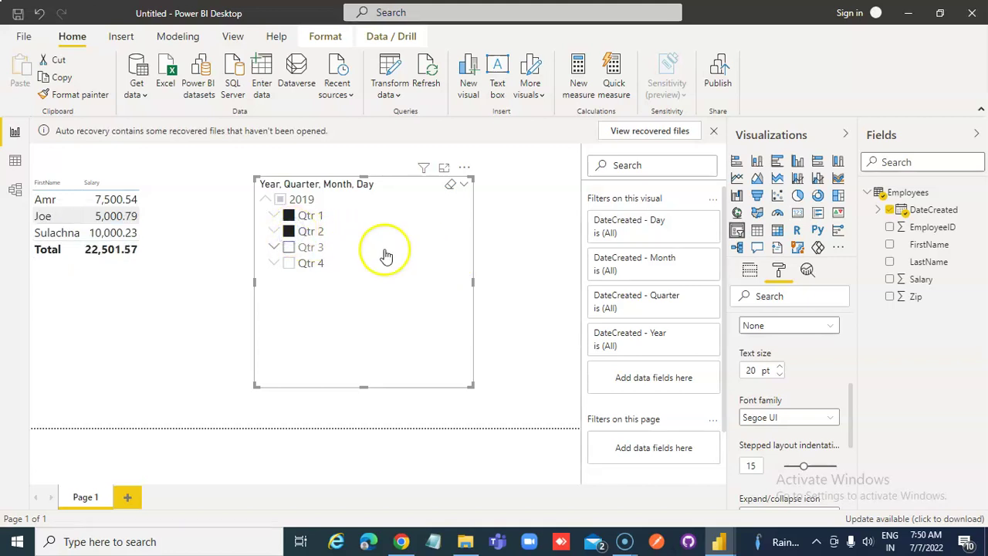